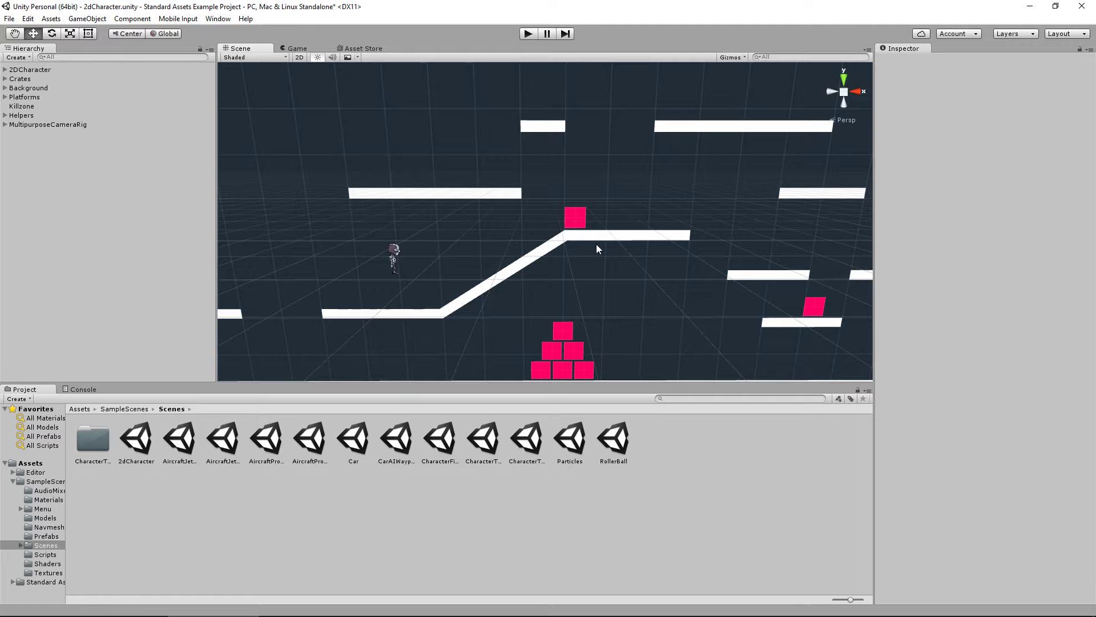
Examine the 2D level in the scene view by orbiting around it and zooming in and out on the platforms
{"action": "key", "text": "alt"}
{"action": "left_click_drag", "start_coordinate": [596, 244], "coordinate": [589, 20], "text": "alt"}
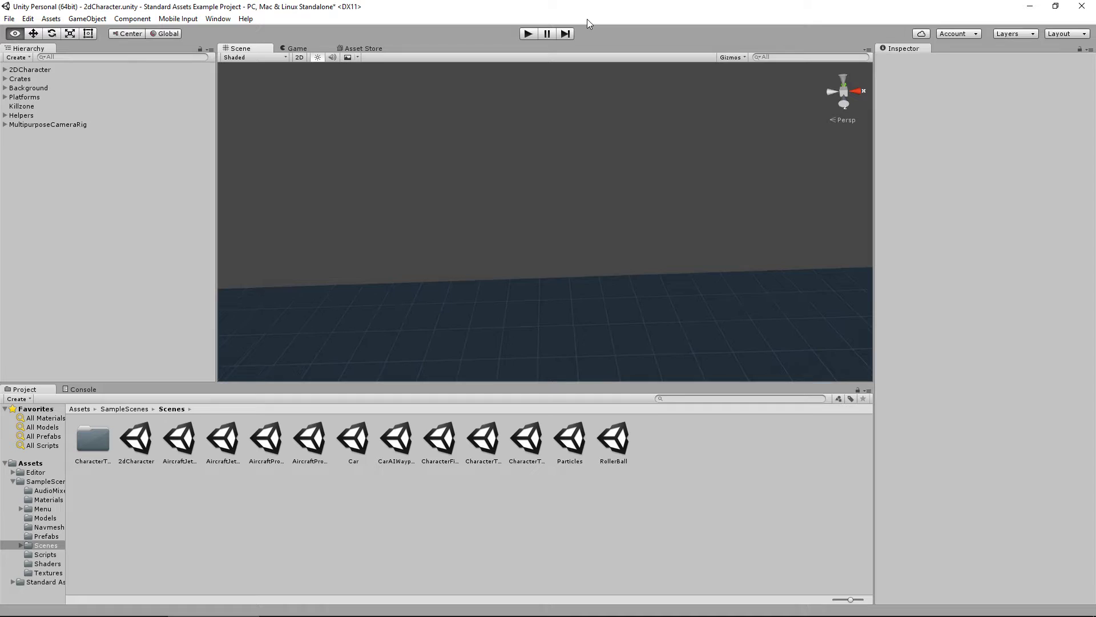
{"action": "left_click_drag", "start_coordinate": [586, 19], "coordinate": [578, 231], "text": "alt"}
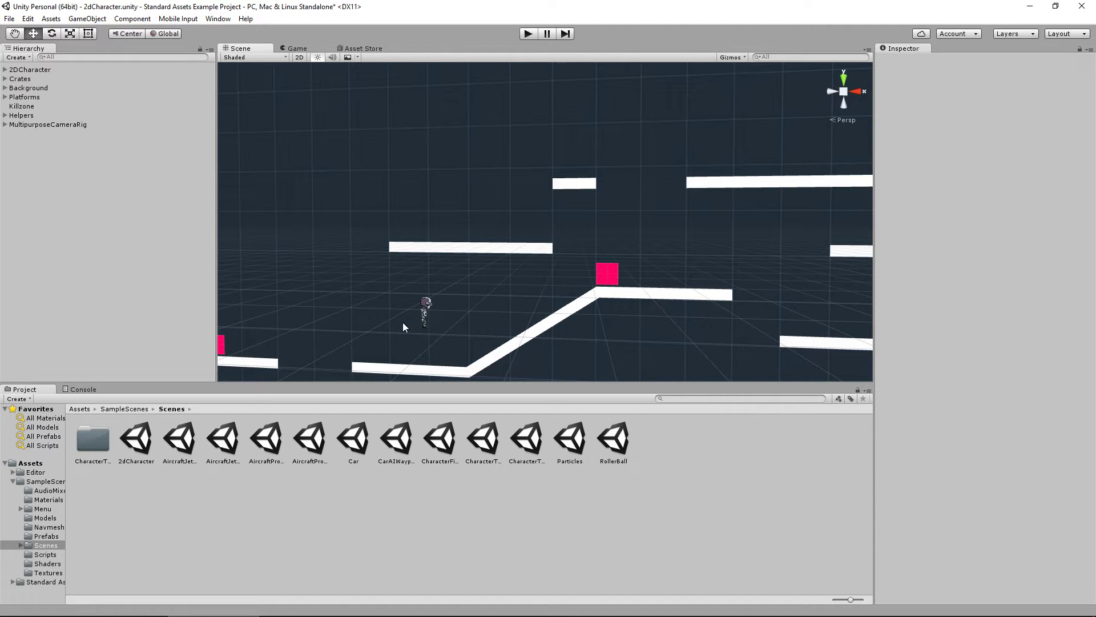
{"action": "scroll", "coordinate": [436, 321], "scroll_direction": "up", "scroll_amount": 5}
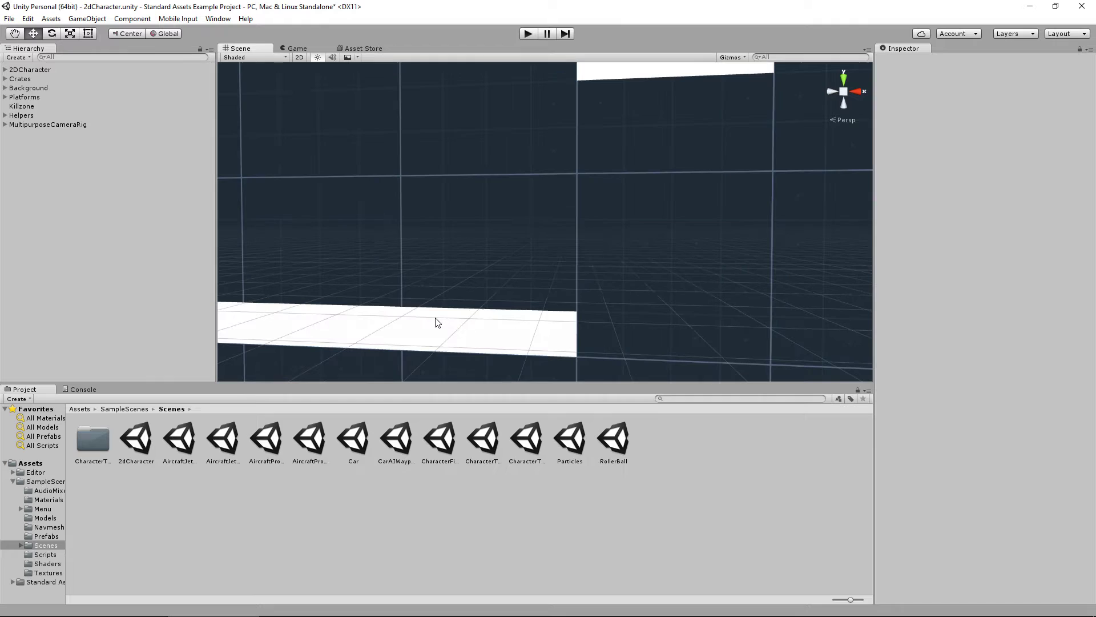
{"action": "scroll", "coordinate": [443, 322], "scroll_direction": "down", "scroll_amount": 5}
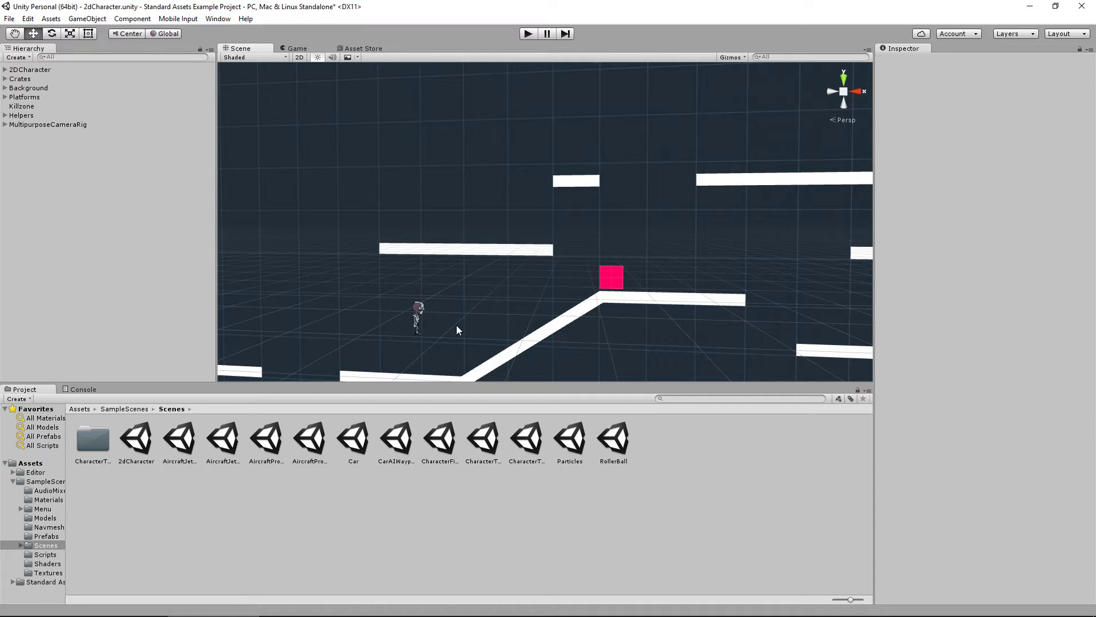
{"action": "left_click_drag", "start_coordinate": [448, 368], "coordinate": [467, 353], "text": "alt"}
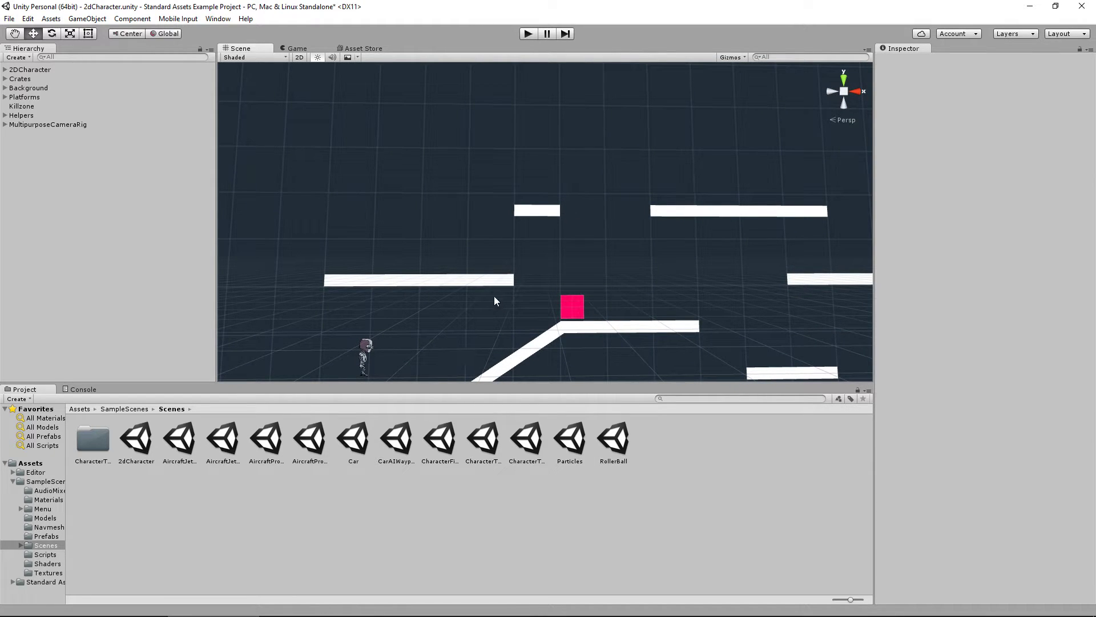
Pan across the level with the Hand tool to view the platforms and crates, ending with the Move tool active
{"action": "key", "text": "q"}
{"action": "left_click_drag", "start_coordinate": [494, 295], "coordinate": [500, 268]}
{"action": "key", "text": "w"}
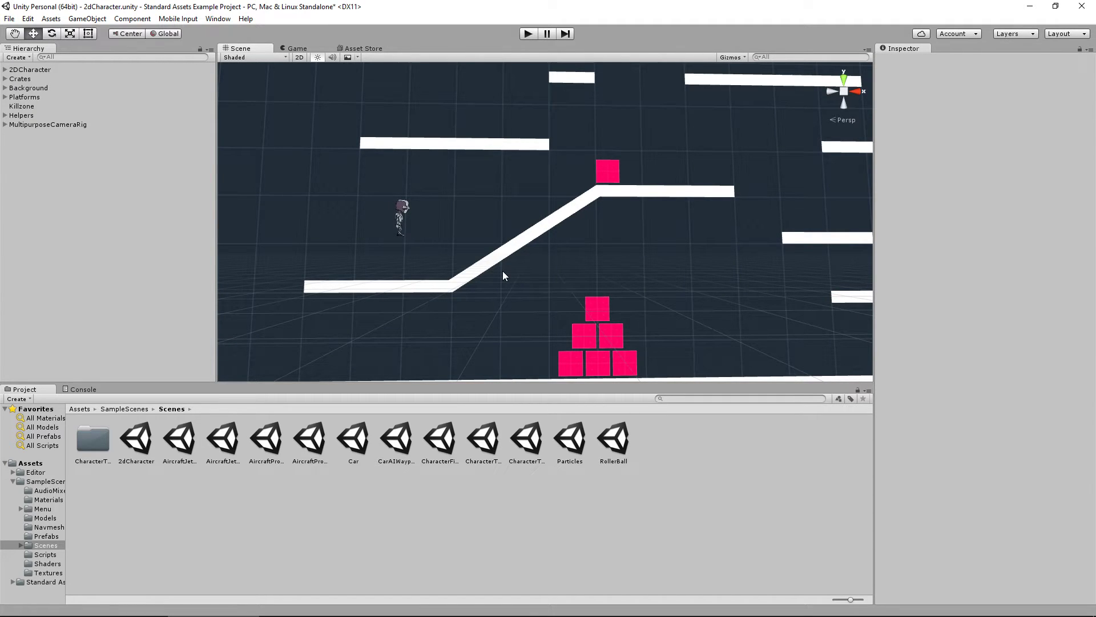
{"action": "left_click", "coordinate": [17, 35]}
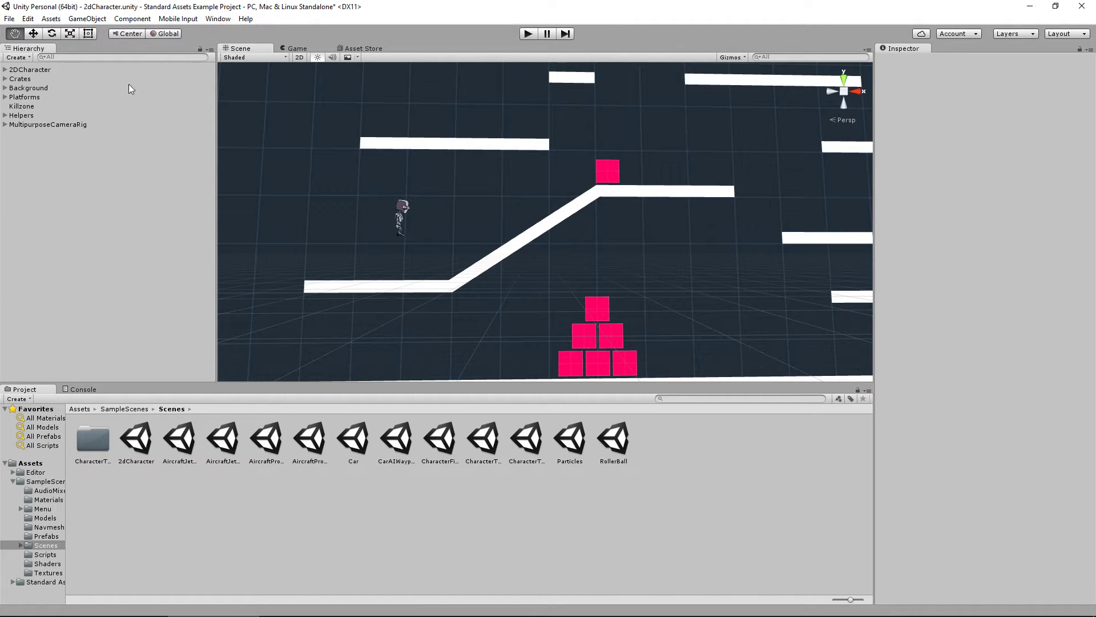
{"action": "left_click_drag", "start_coordinate": [482, 197], "coordinate": [531, 240]}
{"action": "key", "text": "w"}
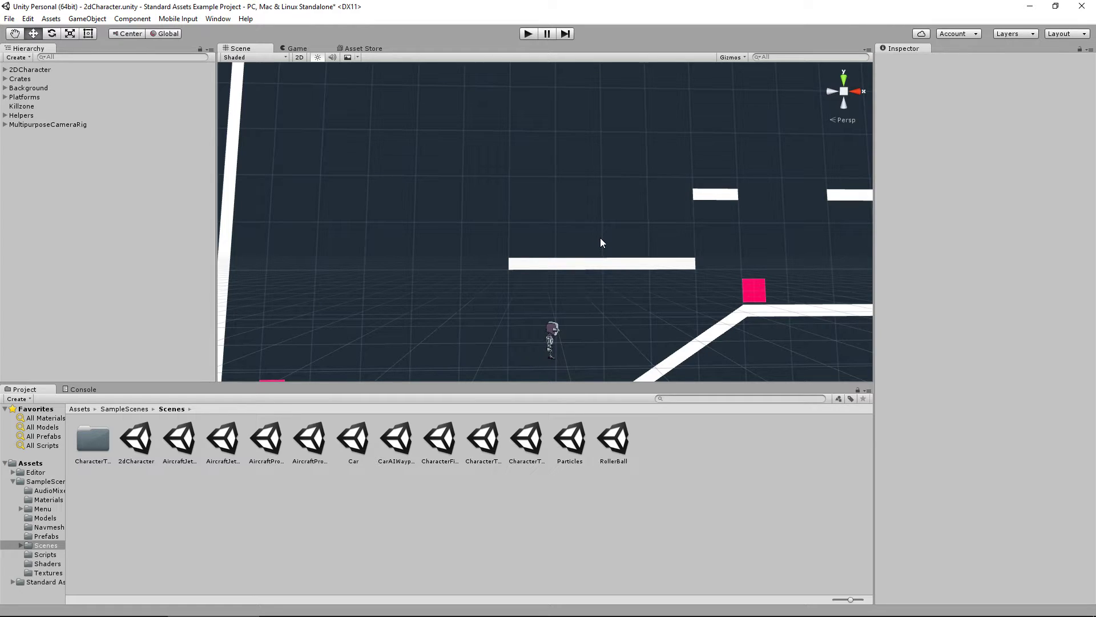
Frame the 2DCharacter robot in the scene, followed by the Crates, Background, Platforms and Killzone objects in turn
{"action": "left_click", "coordinate": [553, 342]}
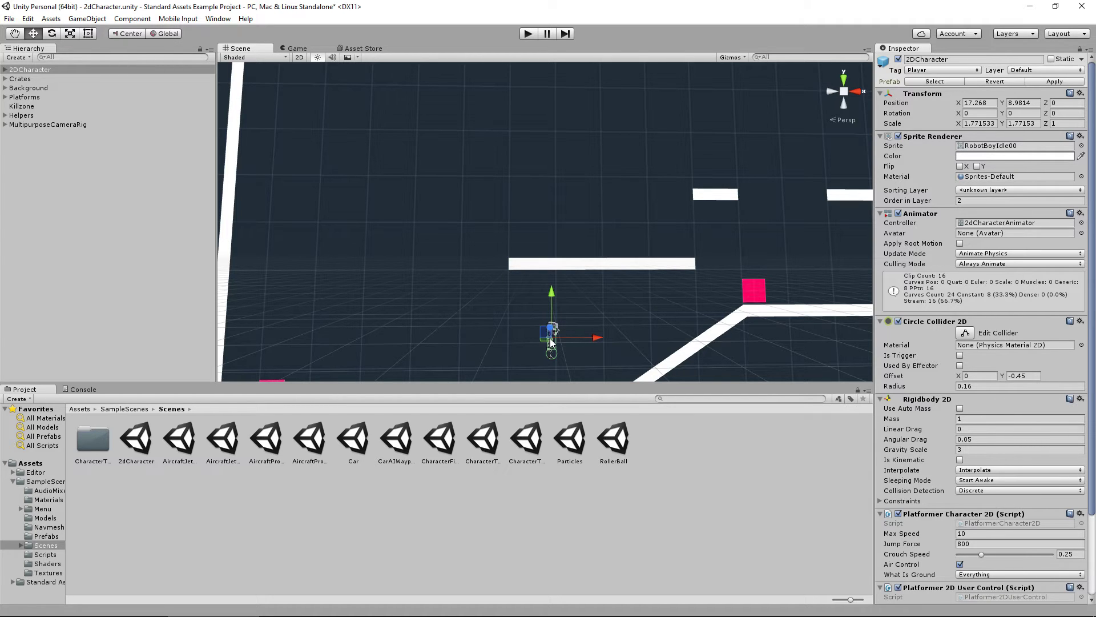
{"action": "key", "text": "f"}
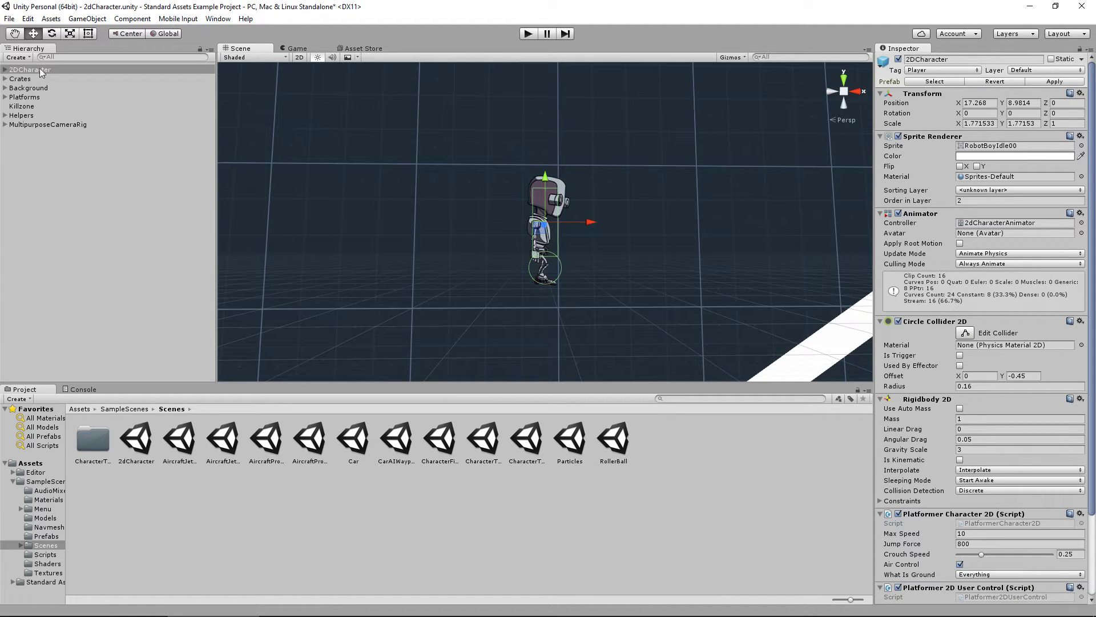
{"action": "double_click", "coordinate": [31, 79]}
{"action": "double_click", "coordinate": [37, 88]}
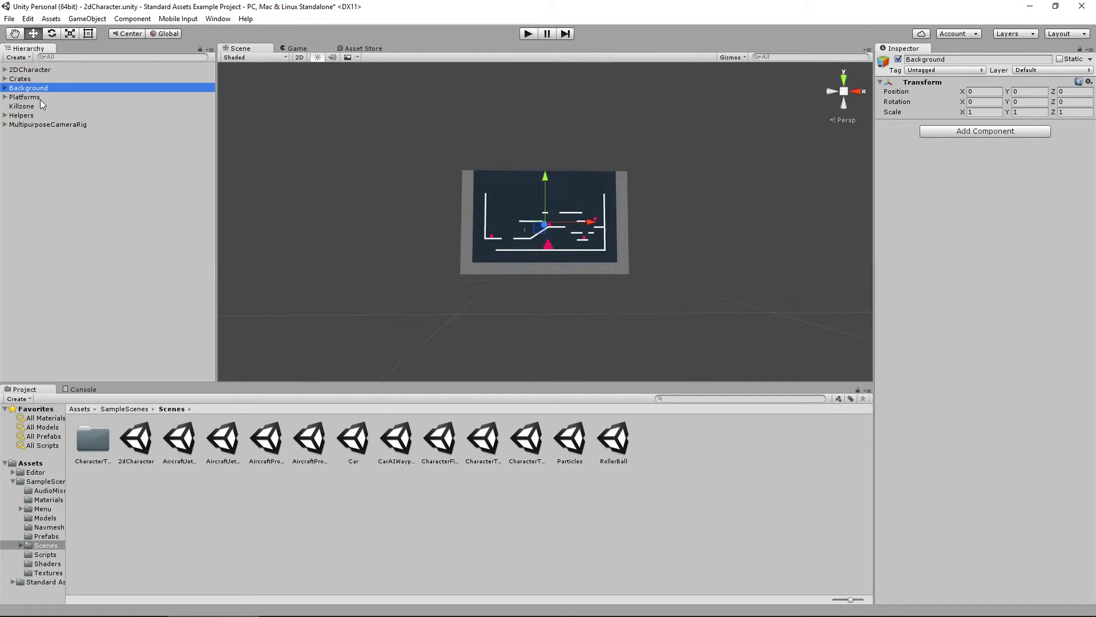
{"action": "double_click", "coordinate": [40, 99]}
{"action": "double_click", "coordinate": [36, 106]}
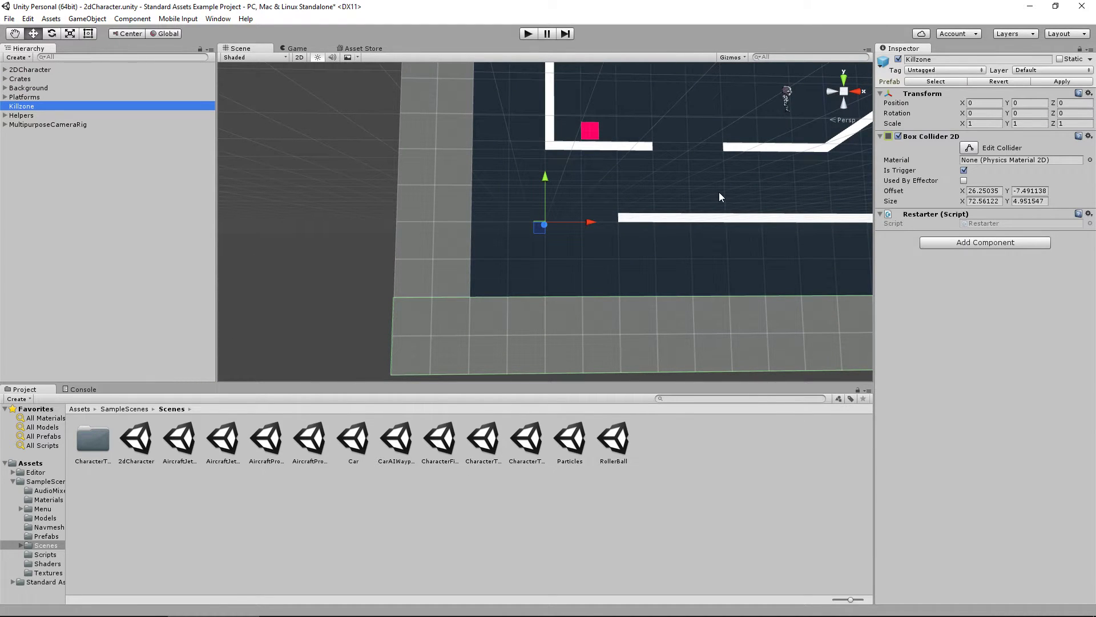
Select all six pink crates of the pyramid individually in the scene, adding each one to the selection
{"action": "scroll", "coordinate": [719, 197], "scroll_direction": "down", "scroll_amount": 6}
{"action": "middle_click_drag", "start_coordinate": [765, 255], "coordinate": [598, 333]}
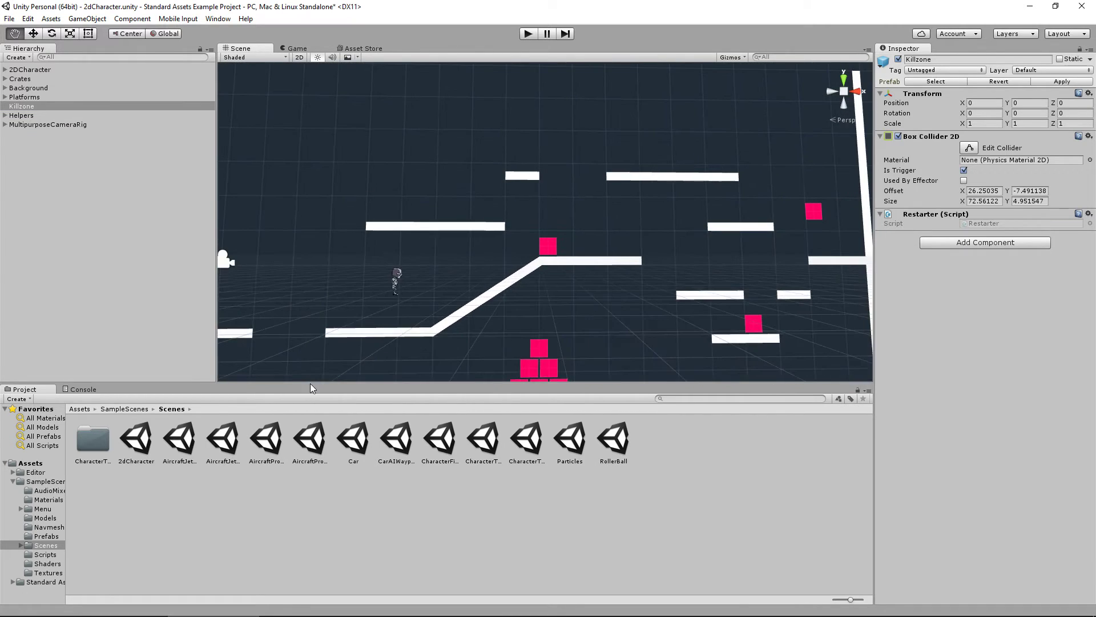
{"action": "left_click", "coordinate": [599, 333]}
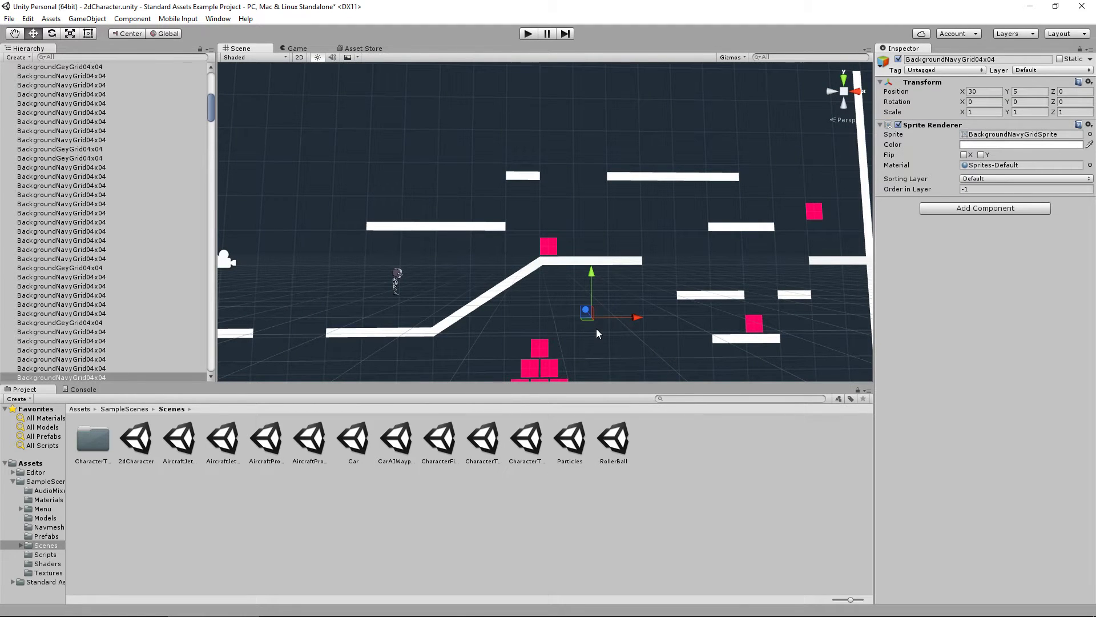
{"action": "scroll", "coordinate": [597, 332], "scroll_direction": "up", "scroll_amount": 4}
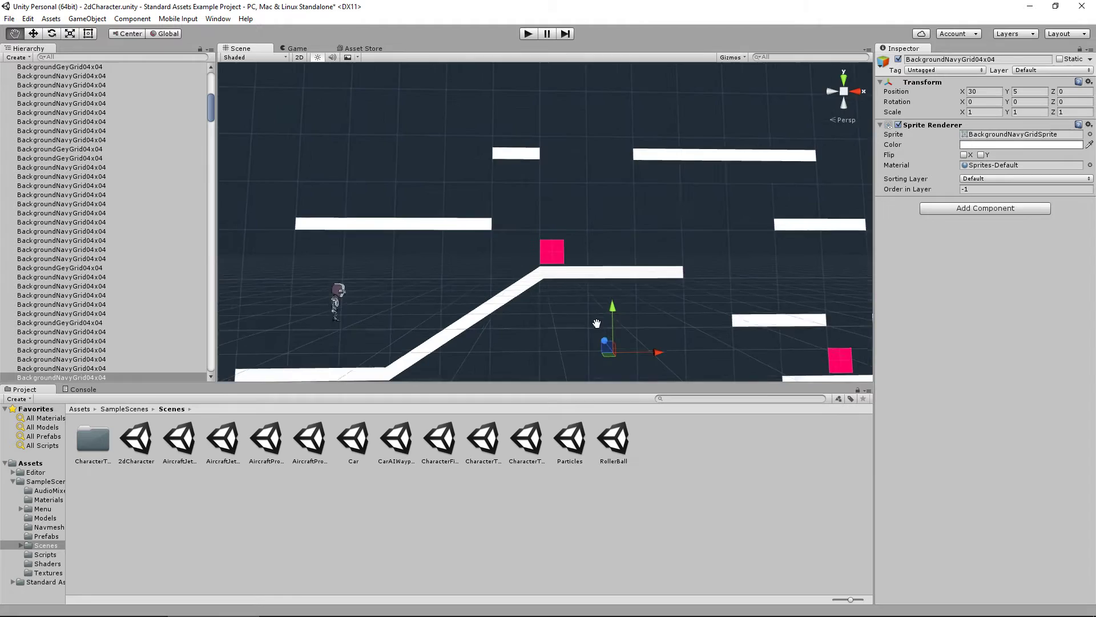
{"action": "middle_click_drag", "start_coordinate": [597, 332], "coordinate": [592, 128]}
{"action": "scroll", "coordinate": [562, 197], "scroll_direction": "up", "scroll_amount": 8}
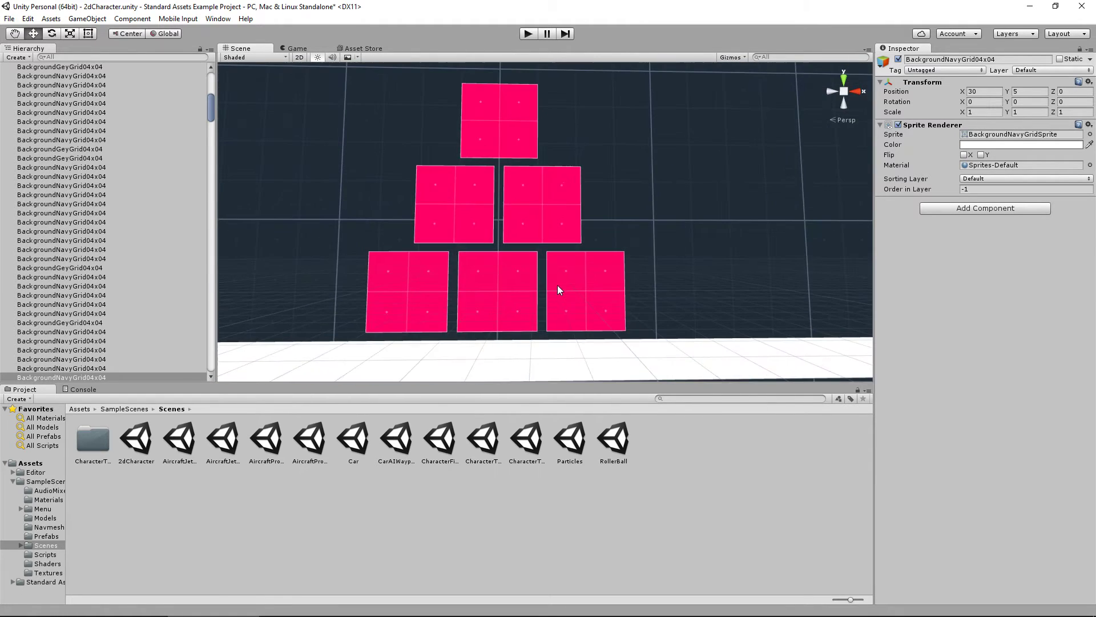
{"action": "key", "text": "w"}
{"action": "middle_click_drag", "start_coordinate": [641, 274], "coordinate": [652, 260]}
{"action": "left_click", "coordinate": [594, 313]}
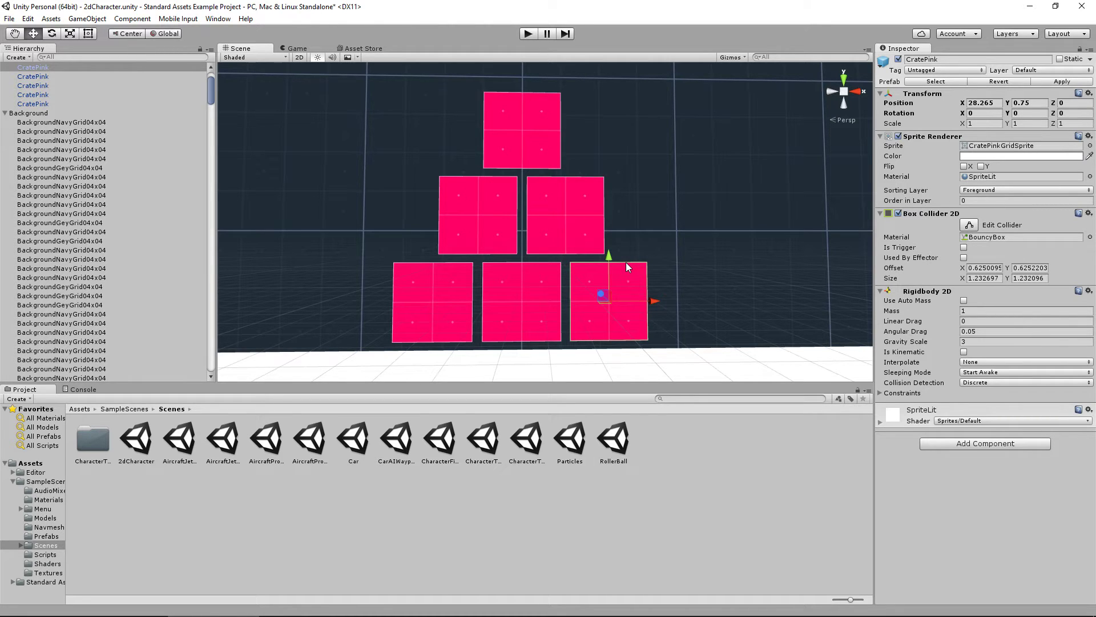
{"action": "left_click", "coordinate": [534, 296], "text": "shift"}
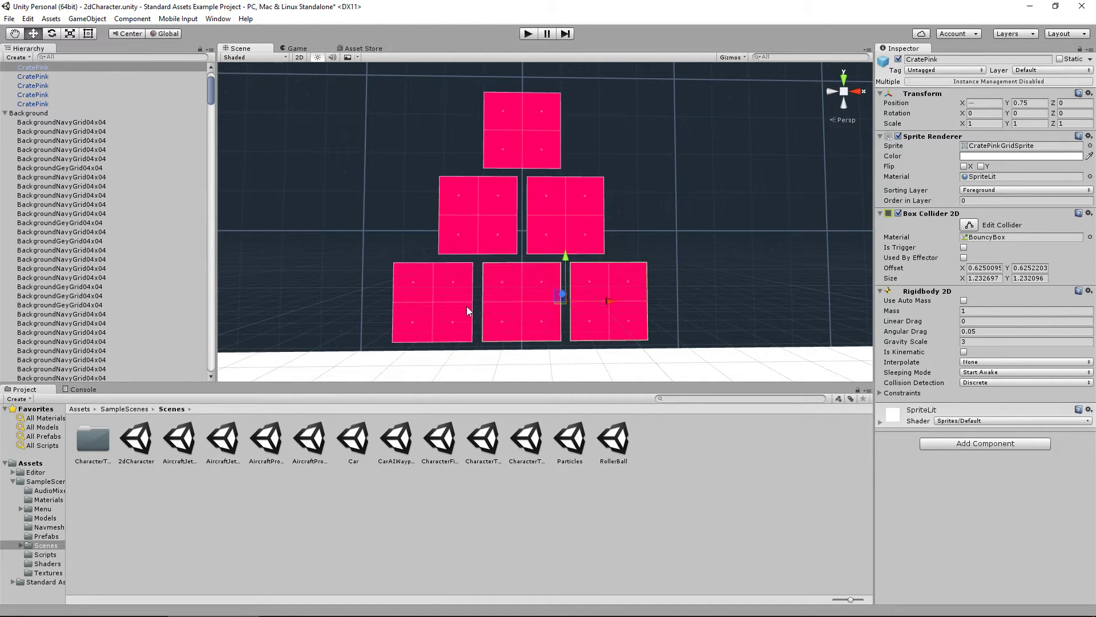
{"action": "left_click", "coordinate": [431, 306], "text": "shift"}
{"action": "left_click", "coordinate": [474, 200], "text": "shift"}
{"action": "left_click", "coordinate": [587, 201], "text": "shift"}
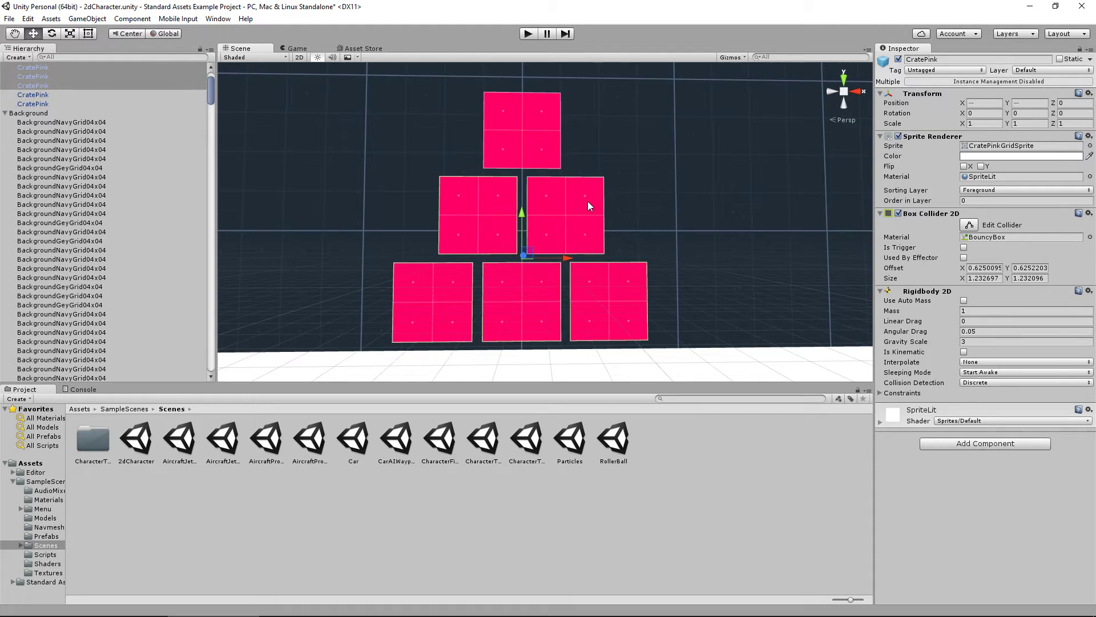
{"action": "left_click", "coordinate": [531, 131], "text": "shift"}
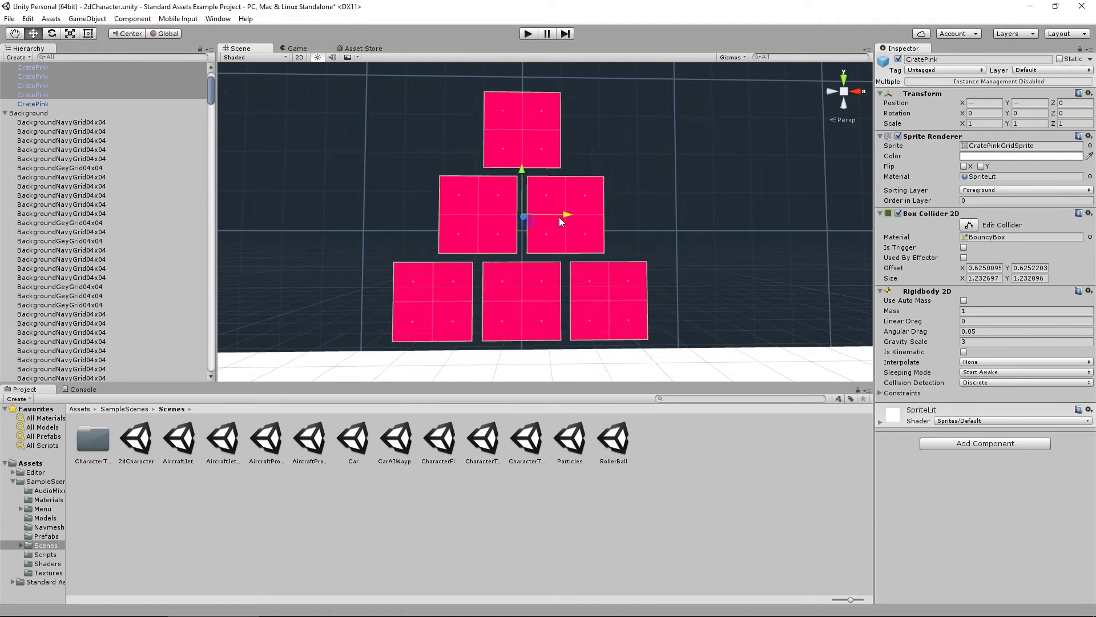
Select every CratePink object under Crates and exclude the second and fifth ones from the selection
{"action": "scroll", "coordinate": [37, 227], "scroll_direction": "up", "scroll_amount": 3}
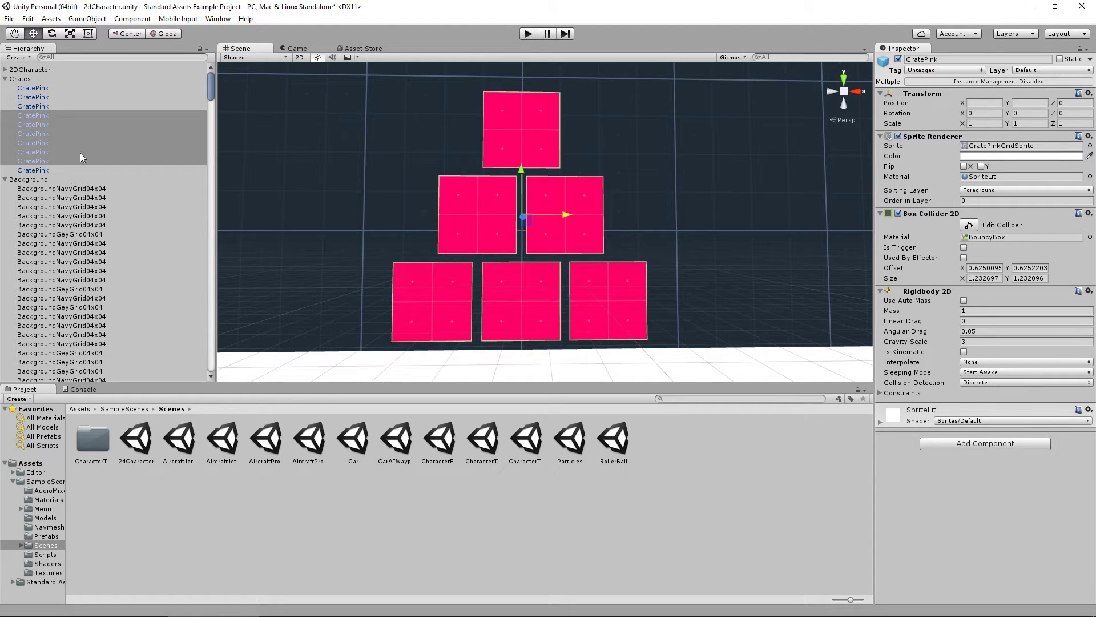
{"action": "left_click", "coordinate": [50, 88]}
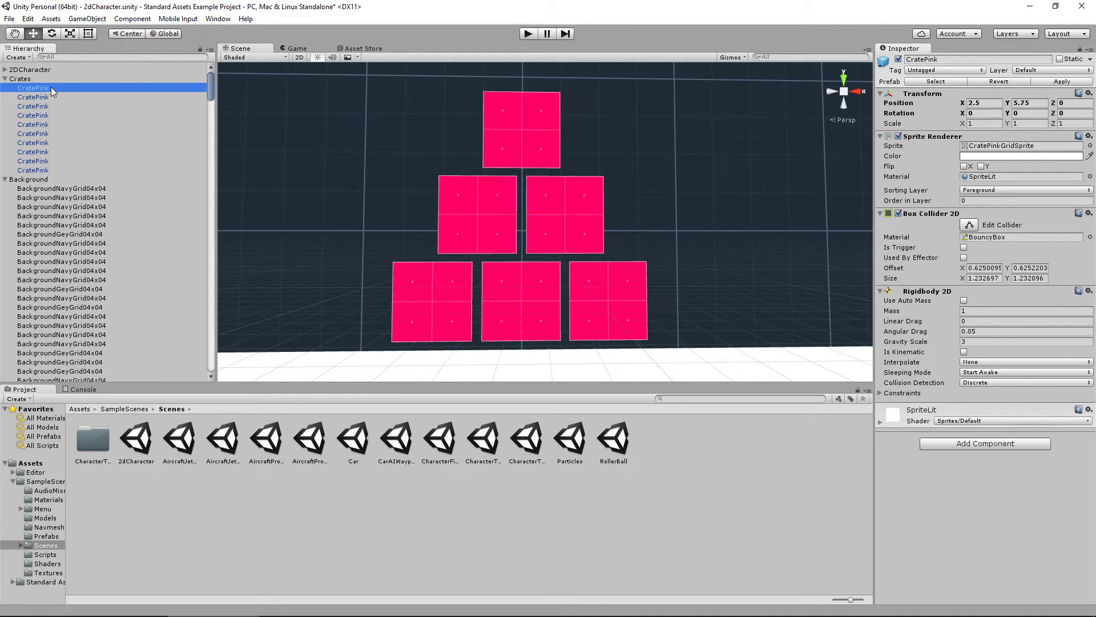
{"action": "left_click", "coordinate": [41, 170], "text": "shift"}
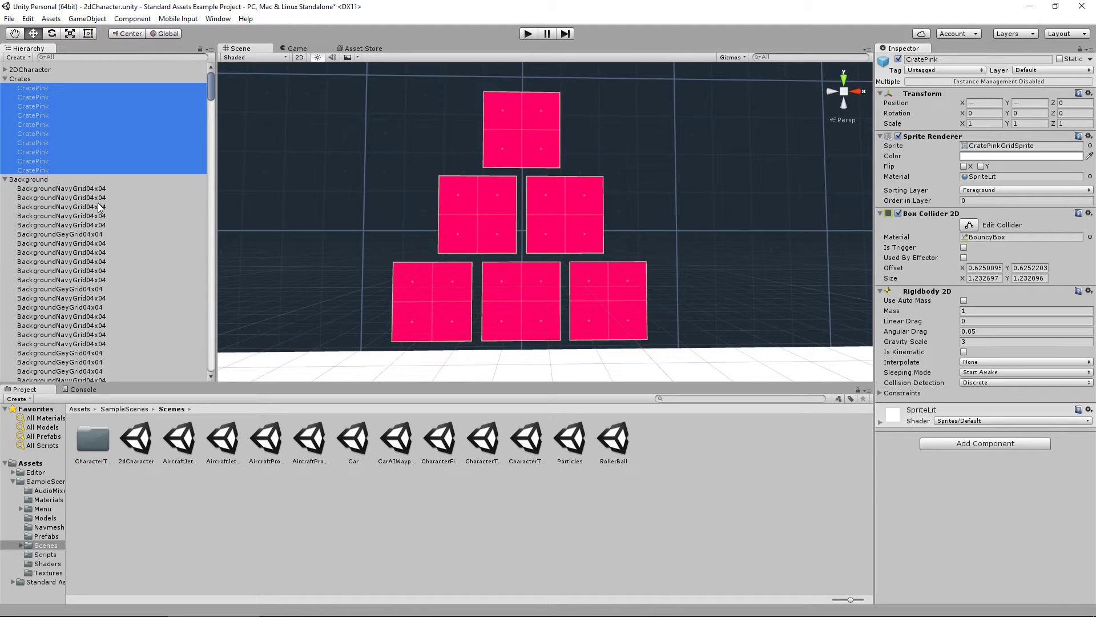
{"action": "left_click", "coordinate": [41, 97], "text": "ctrl"}
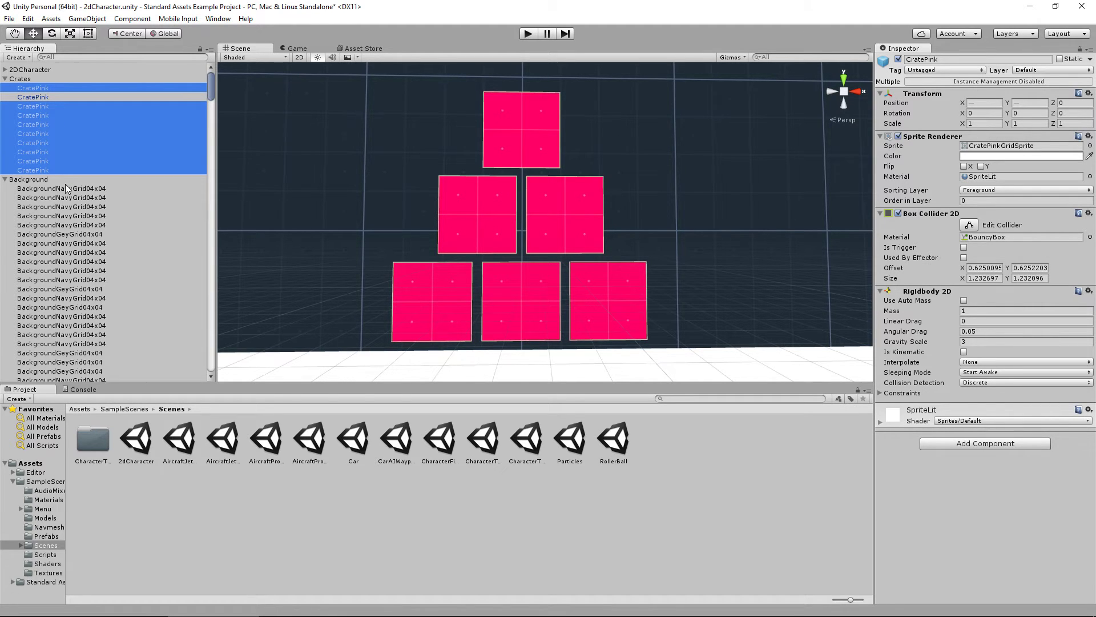
{"action": "left_click", "coordinate": [52, 106], "text": "ctrl"}
{"action": "left_click", "coordinate": [51, 116], "text": "ctrl"}
{"action": "left_click", "coordinate": [51, 124], "text": "ctrl"}
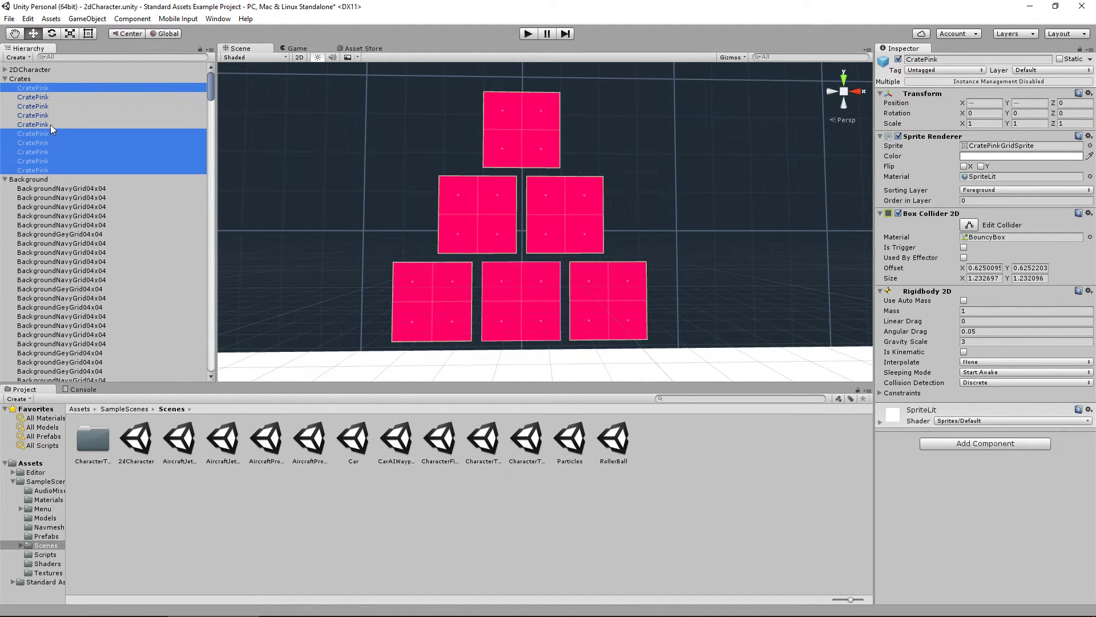
{"action": "left_click", "coordinate": [51, 116], "text": "ctrl"}
{"action": "left_click", "coordinate": [51, 106], "text": "ctrl"}
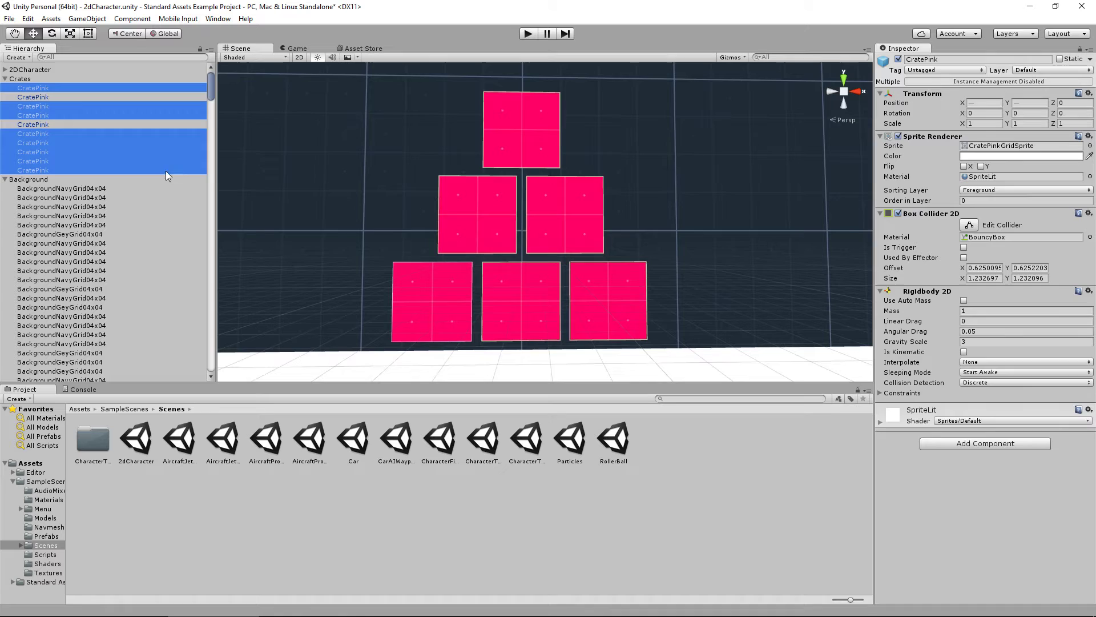
Replace the selection with the six pyramid crates by drawing a selection rectangle around them in the scene
{"action": "left_click", "coordinate": [358, 168]}
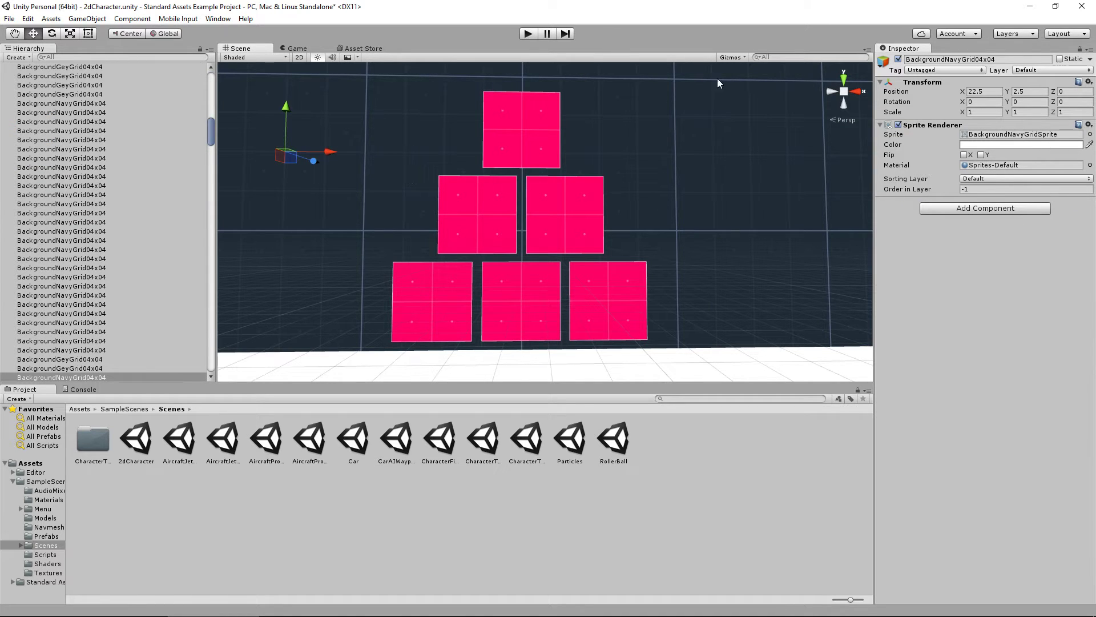
{"action": "left_click_drag", "start_coordinate": [723, 82], "coordinate": [476, 334]}
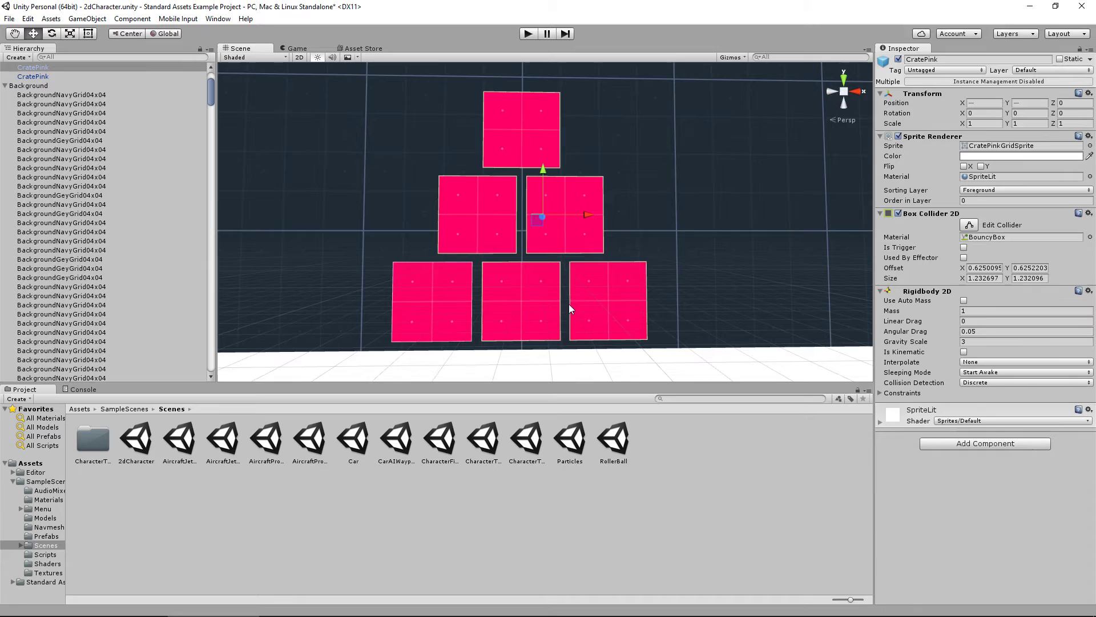
{"action": "left_click_drag", "start_coordinate": [678, 81], "coordinate": [356, 359]}
{"action": "scroll", "coordinate": [103, 123], "scroll_direction": "up", "scroll_amount": 4}
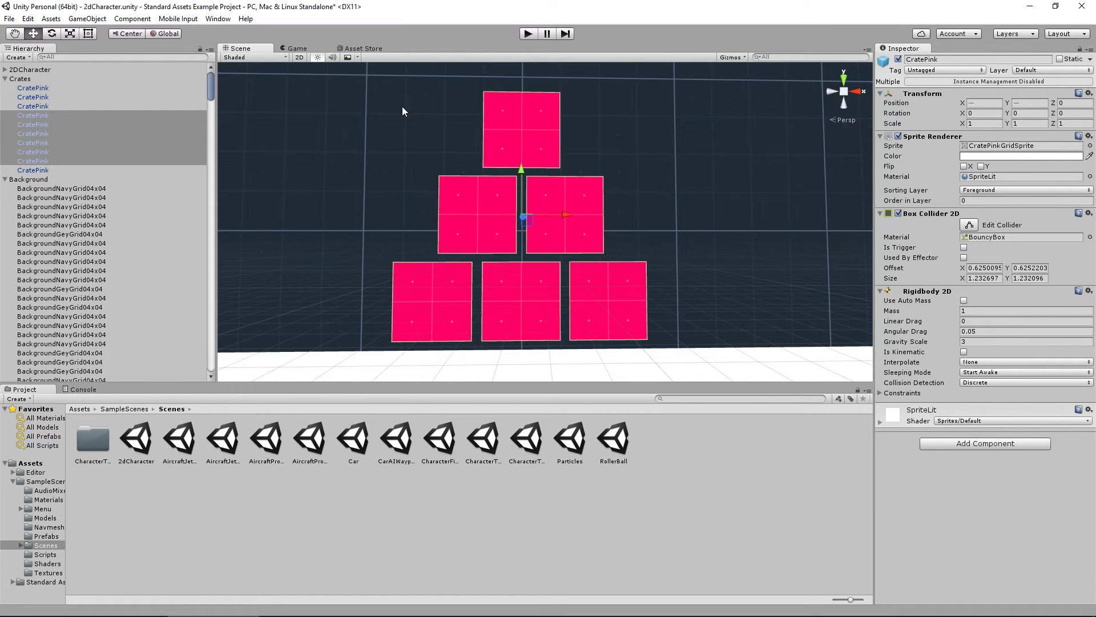
Frame the six selected crates from an angled view and try moving them with the Move tool's handles, undoing the moves
{"action": "right_click_drag", "start_coordinate": [409, 160], "coordinate": [597, 215]}
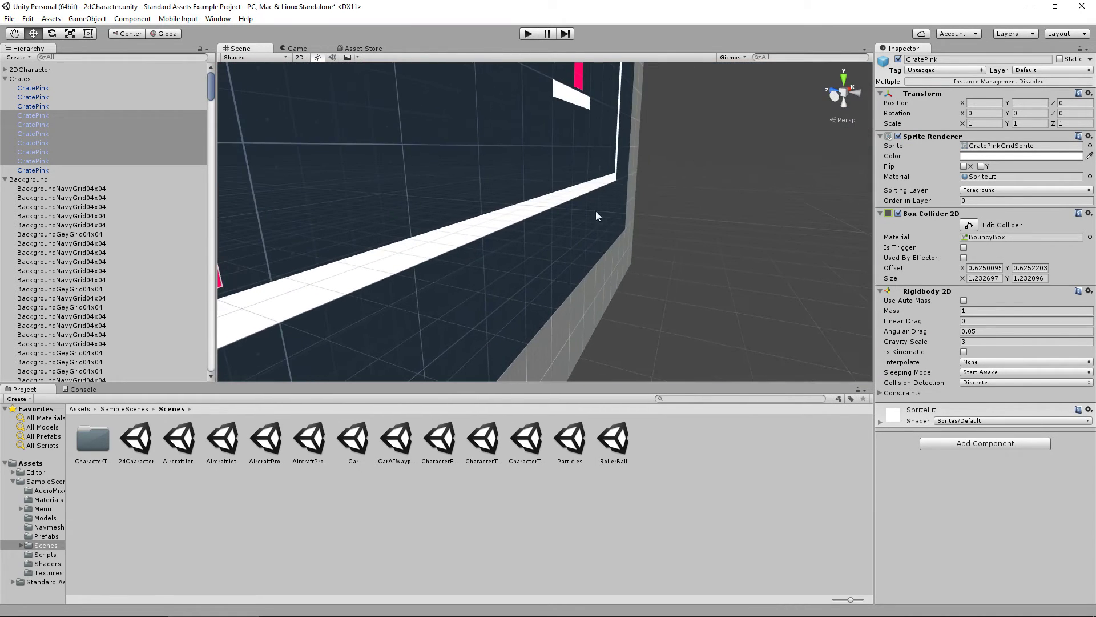
{"action": "key", "text": "f"}
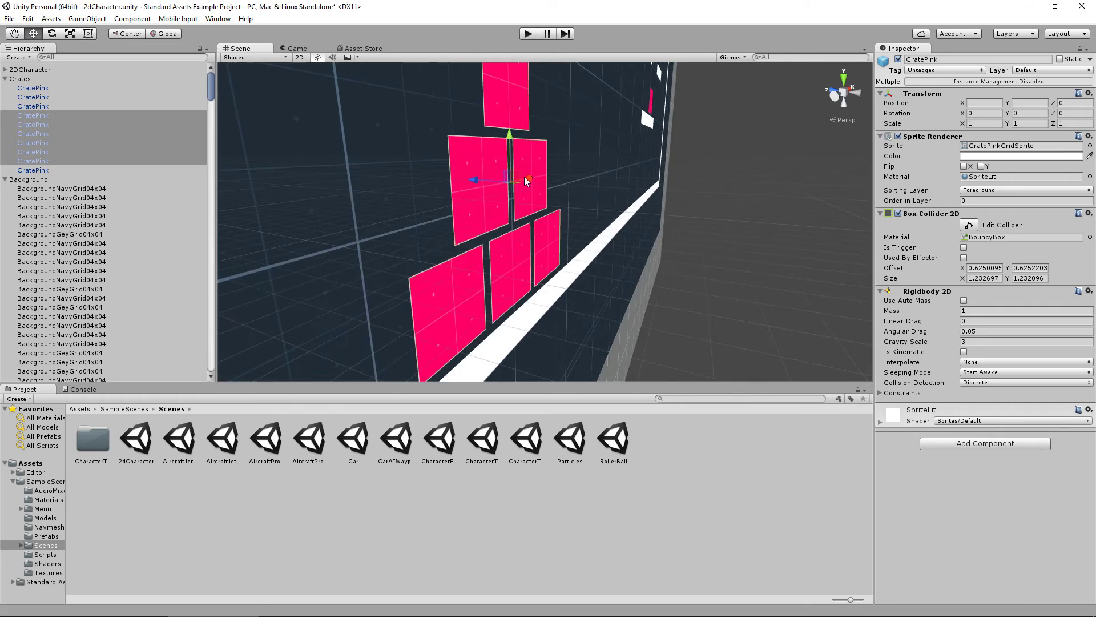
{"action": "left_click_drag", "start_coordinate": [526, 180], "coordinate": [552, 215], "text": "alt"}
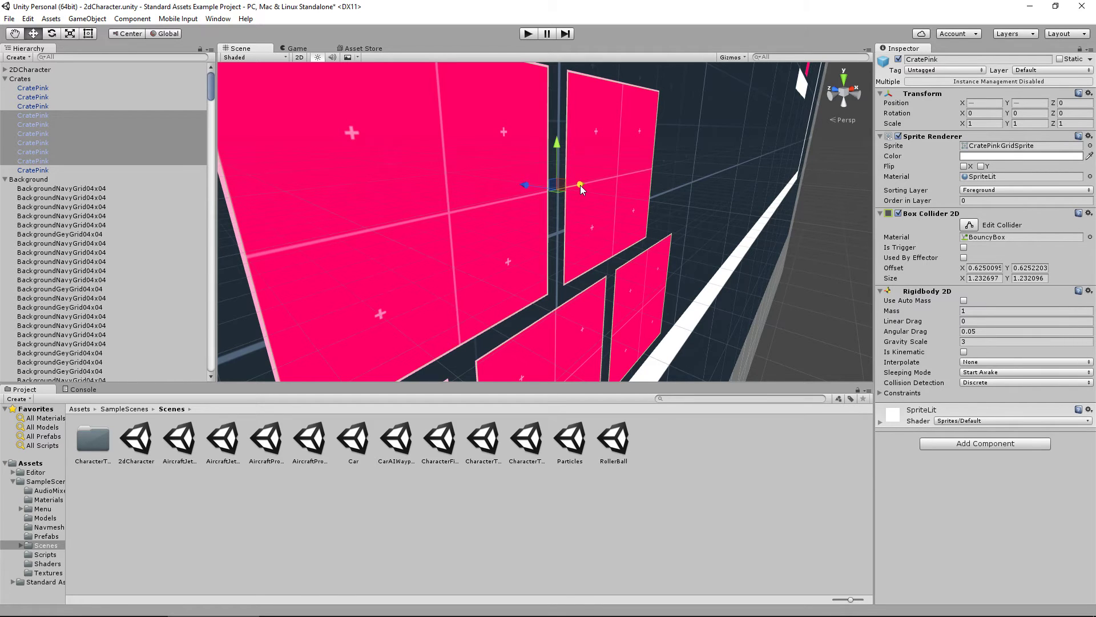
{"action": "left_click_drag", "start_coordinate": [580, 185], "coordinate": [562, 125], "text": "alt"}
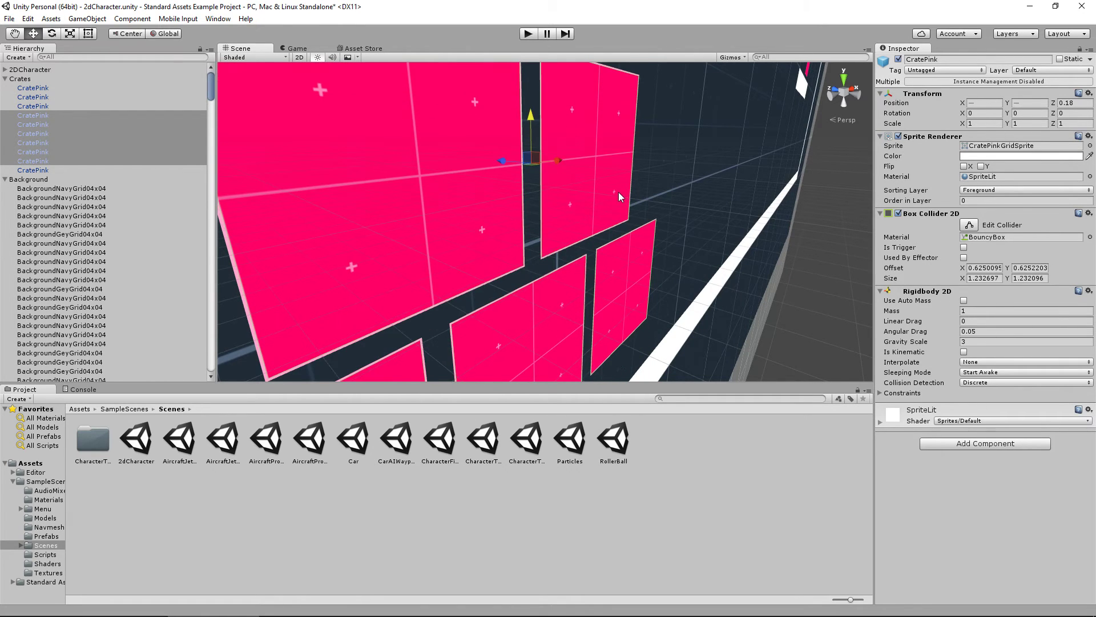
{"action": "key", "text": "ctrl+z"}
{"action": "key", "text": "ctrl+z"}
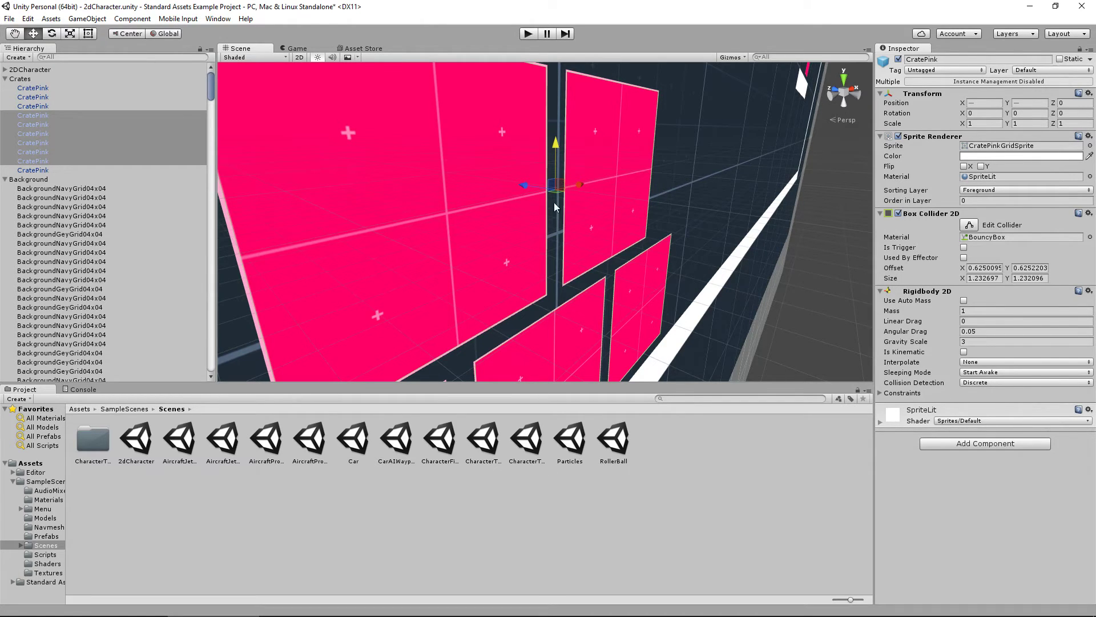
{"action": "left_click_drag", "start_coordinate": [557, 188], "coordinate": [581, 228]}
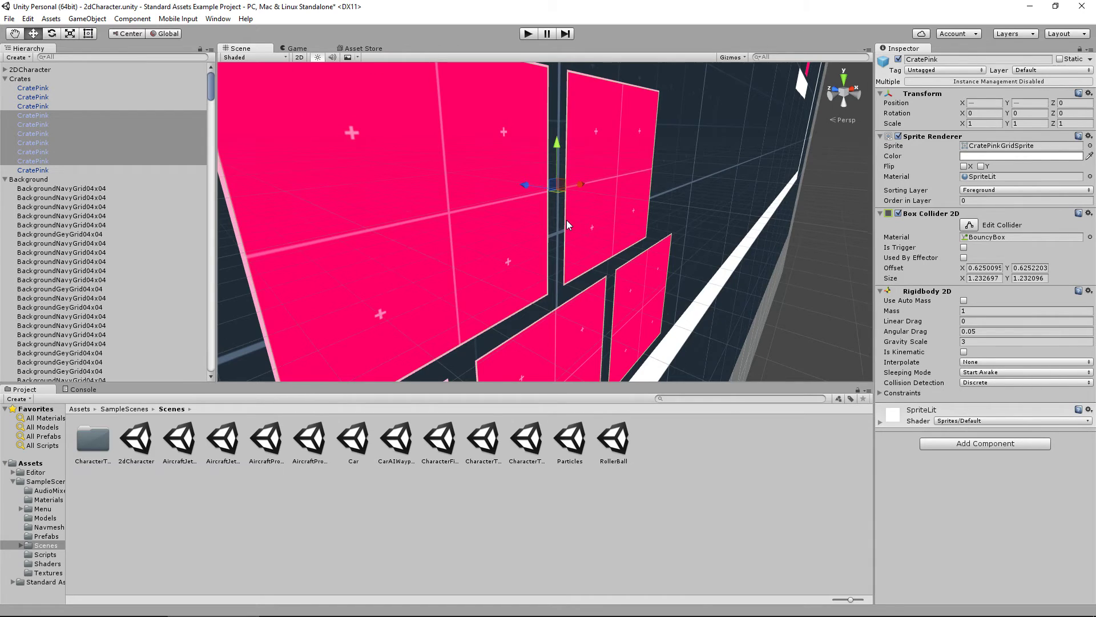
Activate the Rotate tool and select only the left crate in the pyramid's middle row
{"action": "key", "text": "f"}
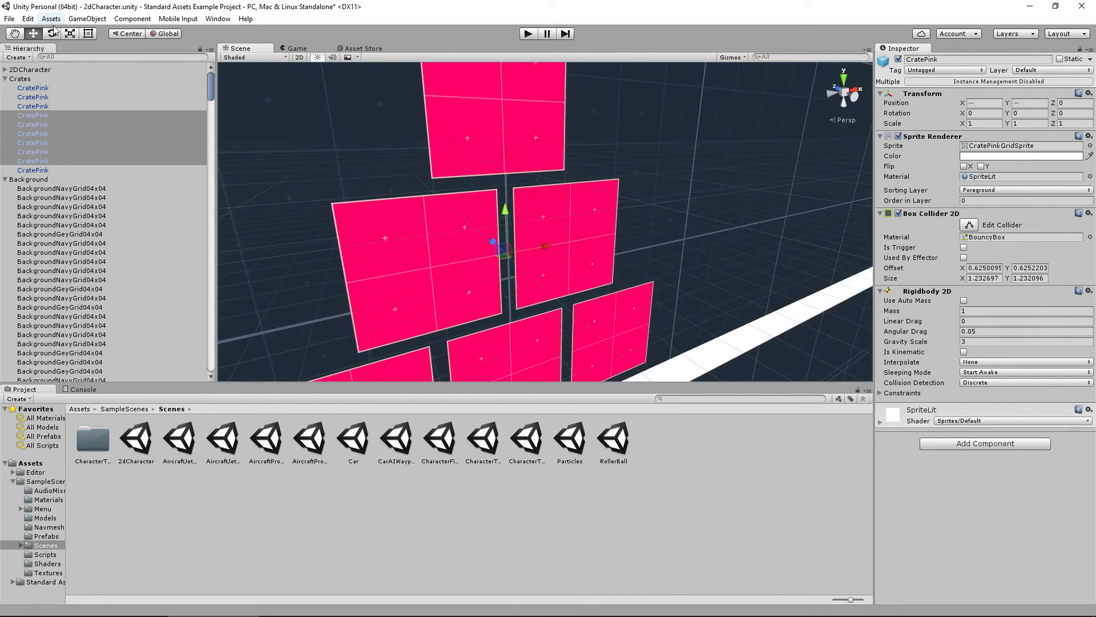
{"action": "left_click", "coordinate": [53, 32]}
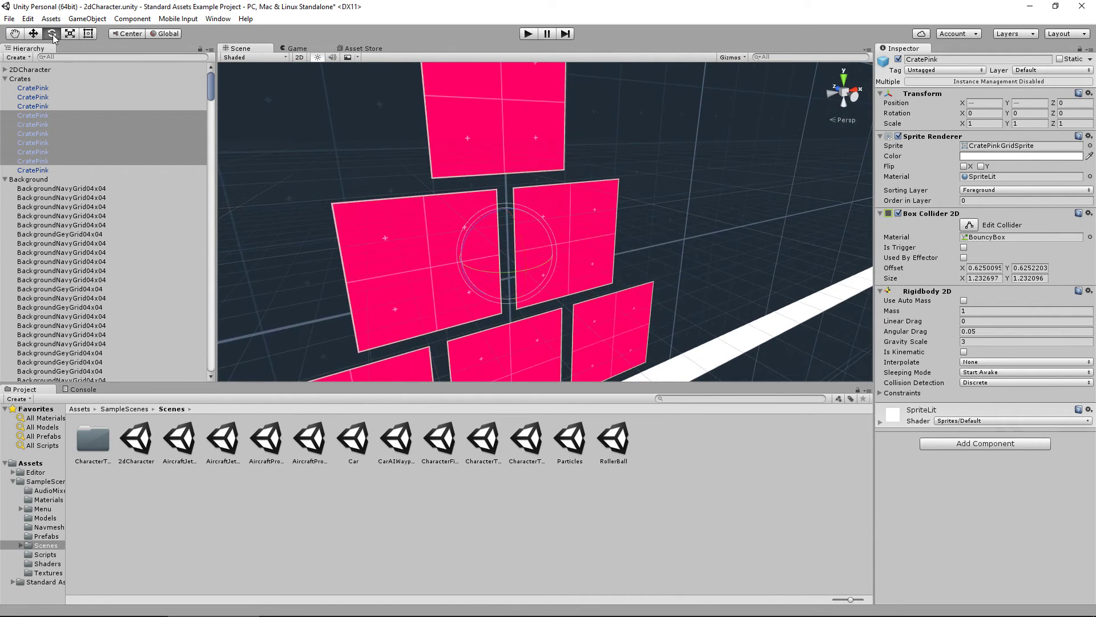
{"action": "left_click", "coordinate": [378, 260]}
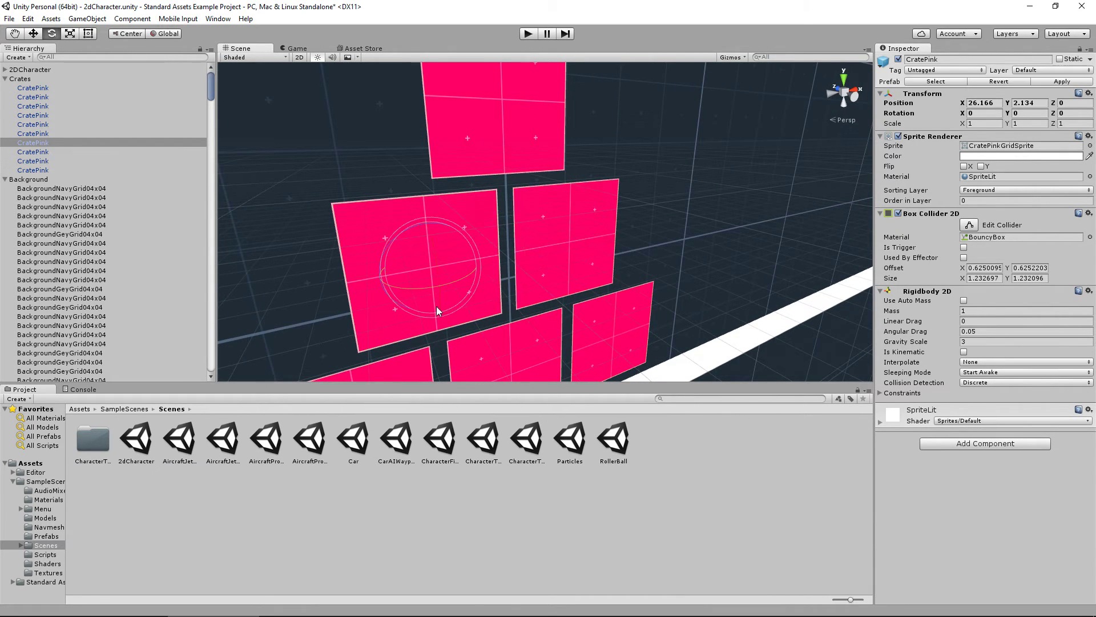
{"action": "middle_click_drag", "start_coordinate": [436, 306], "coordinate": [609, 296]}
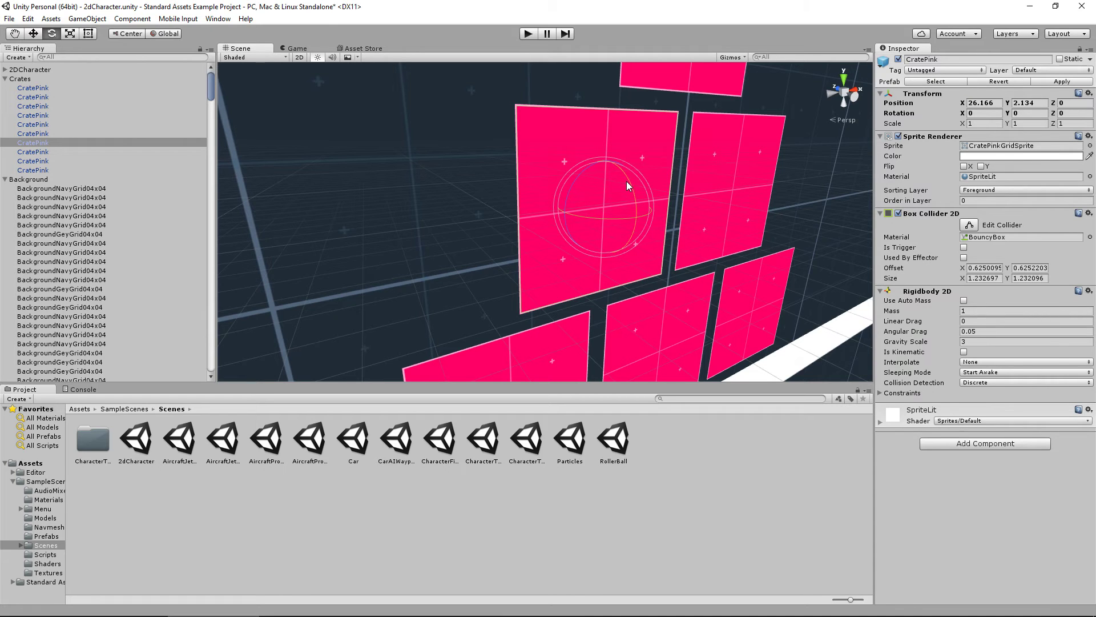
Try rotating the middle row's left crate with the Rotate tool's axis rings and free rotation, undoing the rotations
{"action": "left_click_drag", "start_coordinate": [626, 180], "coordinate": [635, 214]}
{"action": "key", "text": "ctrl+z"}
{"action": "left_click_drag", "start_coordinate": [633, 199], "coordinate": [593, 198]}
{"action": "mouse_move", "coordinate": [568, 202]}
{"action": "left_mouse_down"}
{"action": "mouse_move", "coordinate": [619, 152]}
{"action": "mouse_move", "coordinate": [602, 178]}
{"action": "mouse_move", "coordinate": [649, 237]}
{"action": "mouse_move", "coordinate": [636, 69]}
{"action": "mouse_move", "coordinate": [561, 283]}
{"action": "mouse_move", "coordinate": [571, 306]}
{"action": "mouse_move", "coordinate": [581, 99]}
{"action": "mouse_move", "coordinate": [582, 351]}
{"action": "mouse_move", "coordinate": [575, 72]}
{"action": "mouse_move", "coordinate": [579, 134]}
{"action": "mouse_move", "coordinate": [501, 247]}
{"action": "mouse_move", "coordinate": [620, 255]}
{"action": "mouse_move", "coordinate": [575, 111]}
{"action": "mouse_move", "coordinate": [590, 364]}
{"action": "mouse_move", "coordinate": [570, 291]}
{"action": "mouse_move", "coordinate": [568, 196]}
{"action": "left_mouse_up"}
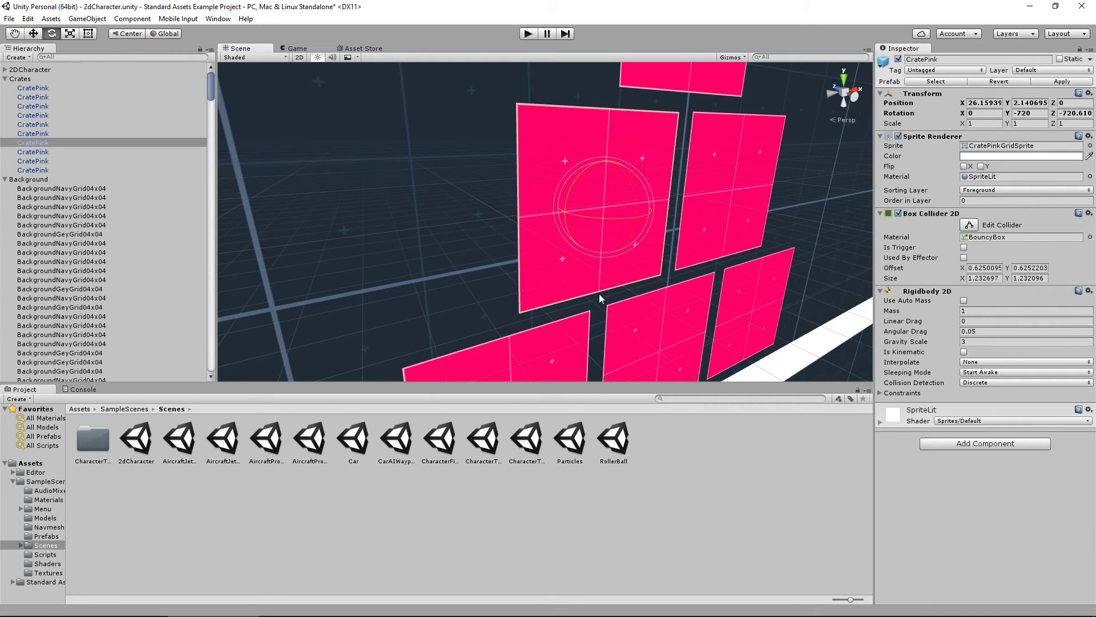
{"action": "left_click_drag", "start_coordinate": [610, 225], "coordinate": [701, 242]}
{"action": "key", "text": "ctrl+z"}
{"action": "key", "text": "ctrl+z"}
{"action": "key", "text": "ctrl+z"}
{"action": "key", "text": "ctrl+z"}
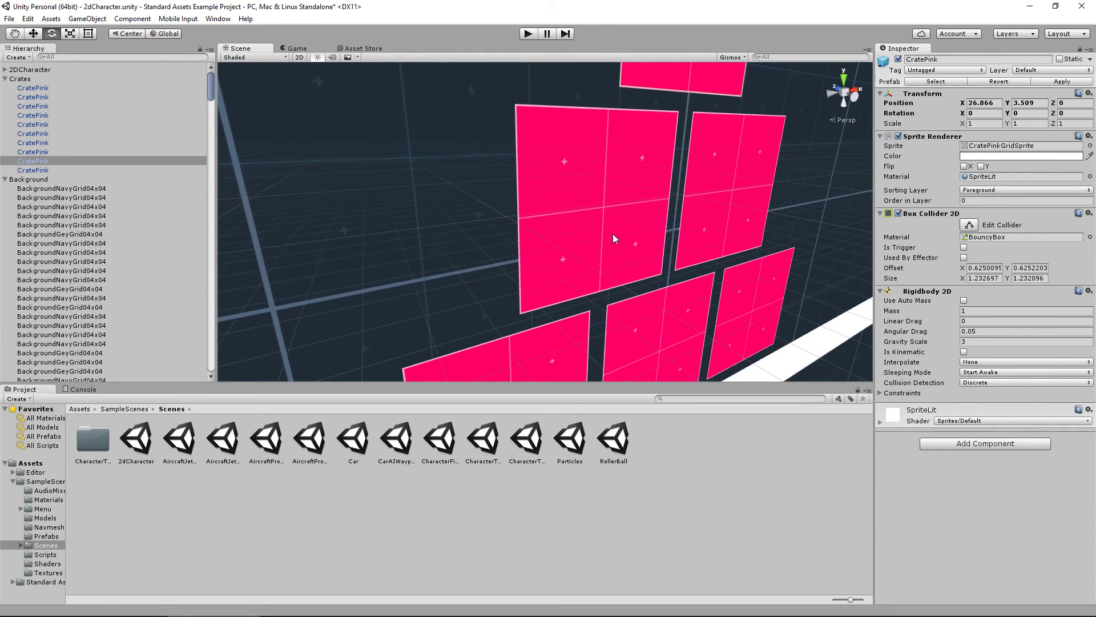
{"action": "left_click", "coordinate": [609, 243]}
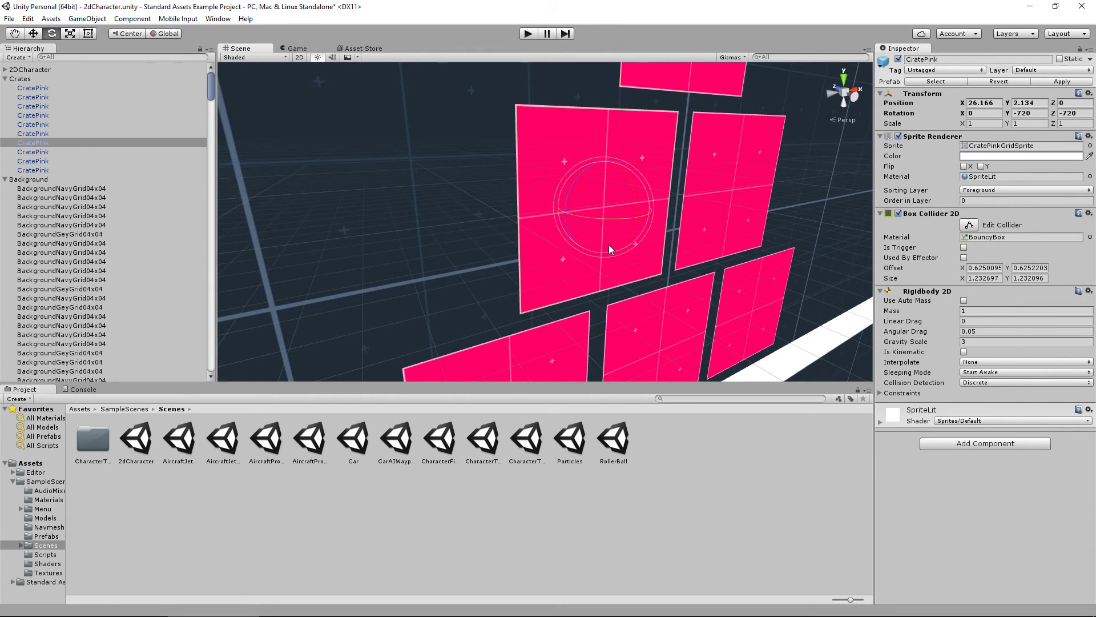
Try scaling the middle row's left crate along its individual axes and uniformly with the Scale tool, undoing the changes
{"action": "left_click", "coordinate": [72, 34]}
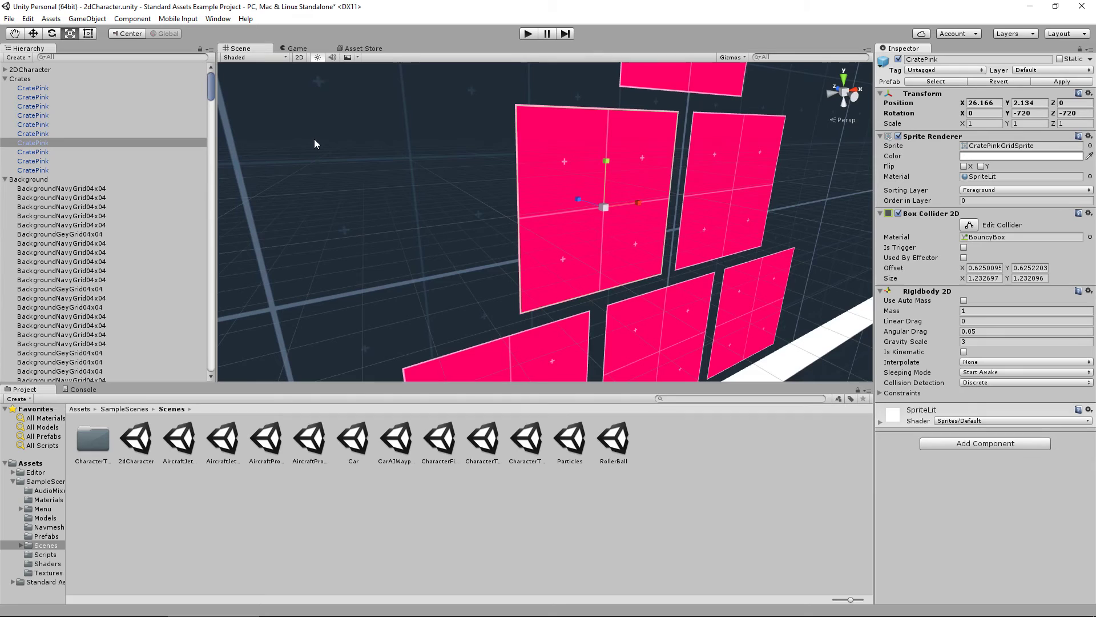
{"action": "mouse_move", "coordinate": [636, 201]}
{"action": "left_mouse_down"}
{"action": "mouse_move", "coordinate": [678, 197]}
{"action": "mouse_move", "coordinate": [639, 200]}
{"action": "left_mouse_up"}
{"action": "left_click_drag", "start_coordinate": [604, 162], "coordinate": [555, 198]}
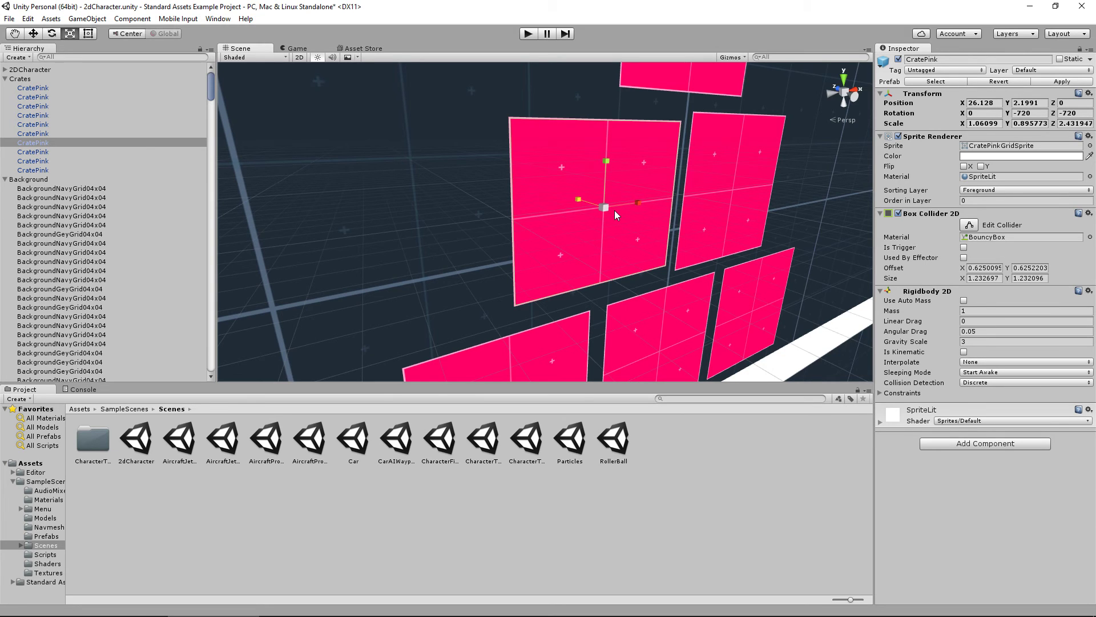
{"action": "mouse_move", "coordinate": [606, 209]}
{"action": "left_mouse_down"}
{"action": "mouse_move", "coordinate": [650, 47]}
{"action": "mouse_move", "coordinate": [626, 205]}
{"action": "mouse_move", "coordinate": [616, 172]}
{"action": "mouse_move", "coordinate": [644, 134]}
{"action": "mouse_move", "coordinate": [609, 229]}
{"action": "mouse_move", "coordinate": [614, 215]}
{"action": "left_mouse_up"}
{"action": "key", "text": "ctrl+z"}
{"action": "key", "text": "ctrl+z"}
{"action": "key", "text": "ctrl+z"}
{"action": "key", "text": "ctrl+z"}
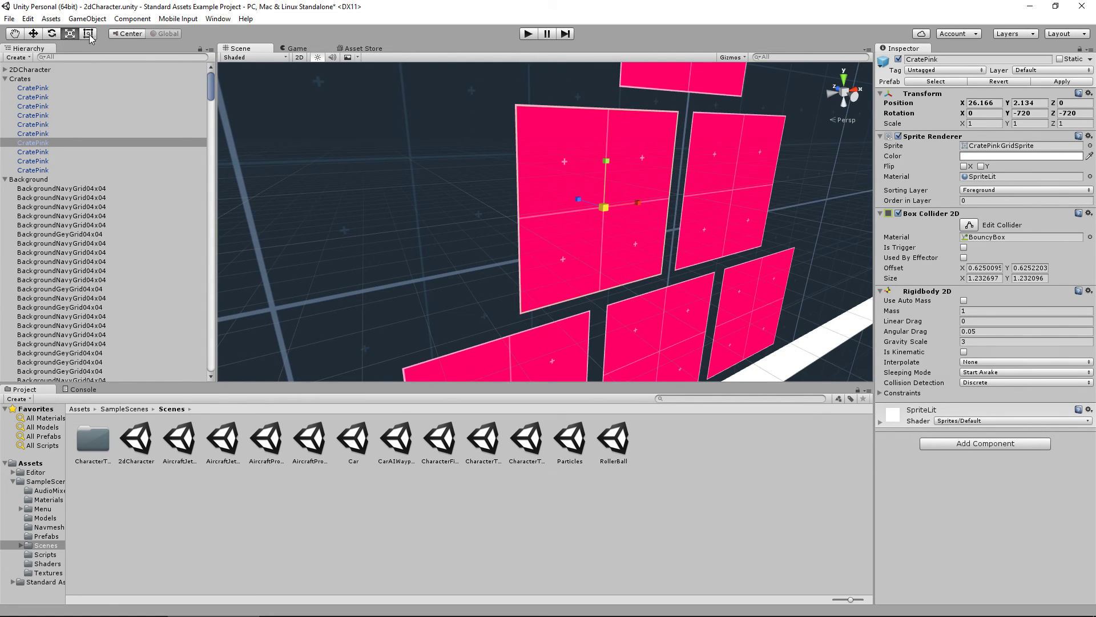
Switch the scene view to 2D and activate the Rect tool for the selected crate
{"action": "left_click", "coordinate": [298, 57]}
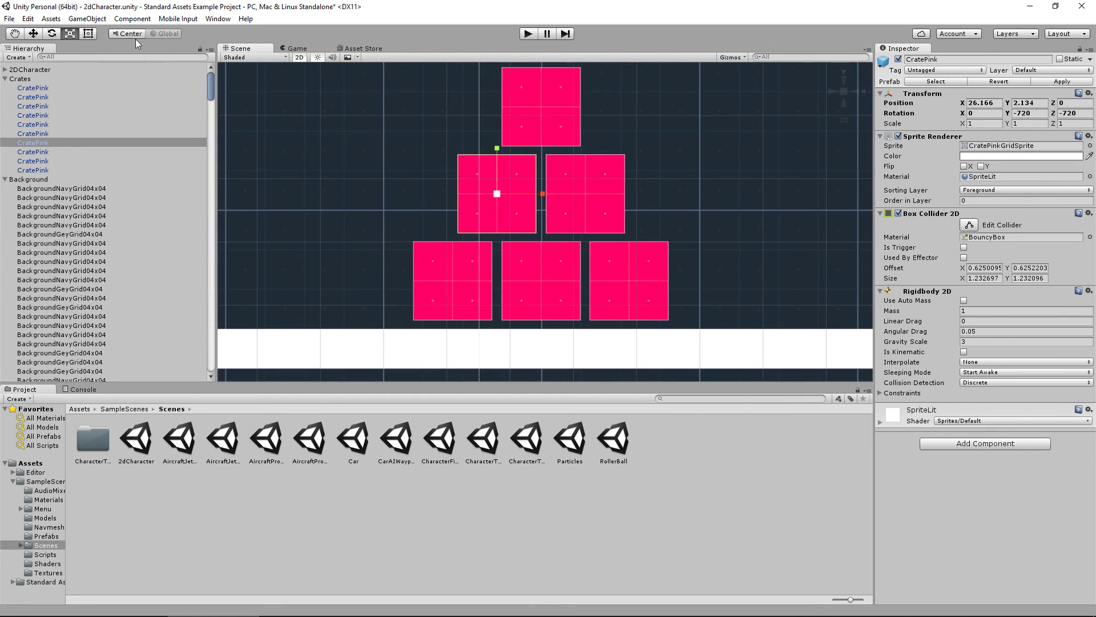
{"action": "left_click", "coordinate": [88, 33]}
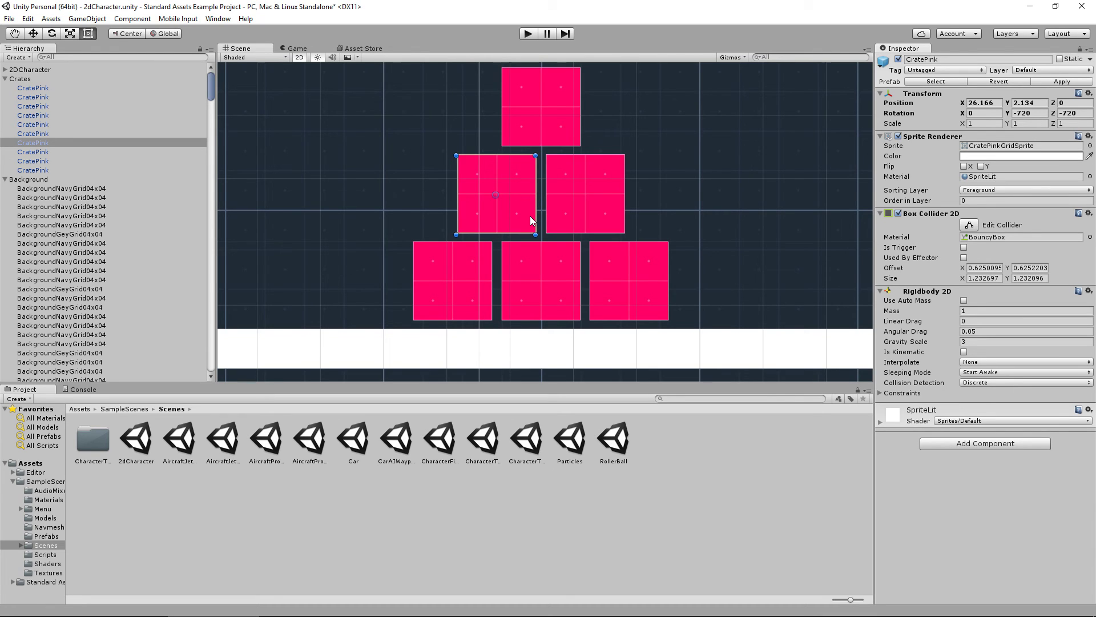
Shrink the middle row's left crate to a scale of about 0.57 by 0.62 and move it slightly with the Rect tool
{"action": "mouse_move", "coordinate": [511, 191]}
{"action": "left_mouse_down"}
{"action": "mouse_move", "coordinate": [522, 207]}
{"action": "mouse_move", "coordinate": [354, 140]}
{"action": "mouse_move", "coordinate": [780, 252]}
{"action": "mouse_move", "coordinate": [432, 137]}
{"action": "mouse_move", "coordinate": [594, 200]}
{"action": "mouse_move", "coordinate": [521, 230]}
{"action": "mouse_move", "coordinate": [507, 189]}
{"action": "left_mouse_up"}
{"action": "left_click_drag", "start_coordinate": [524, 150], "coordinate": [489, 181]}
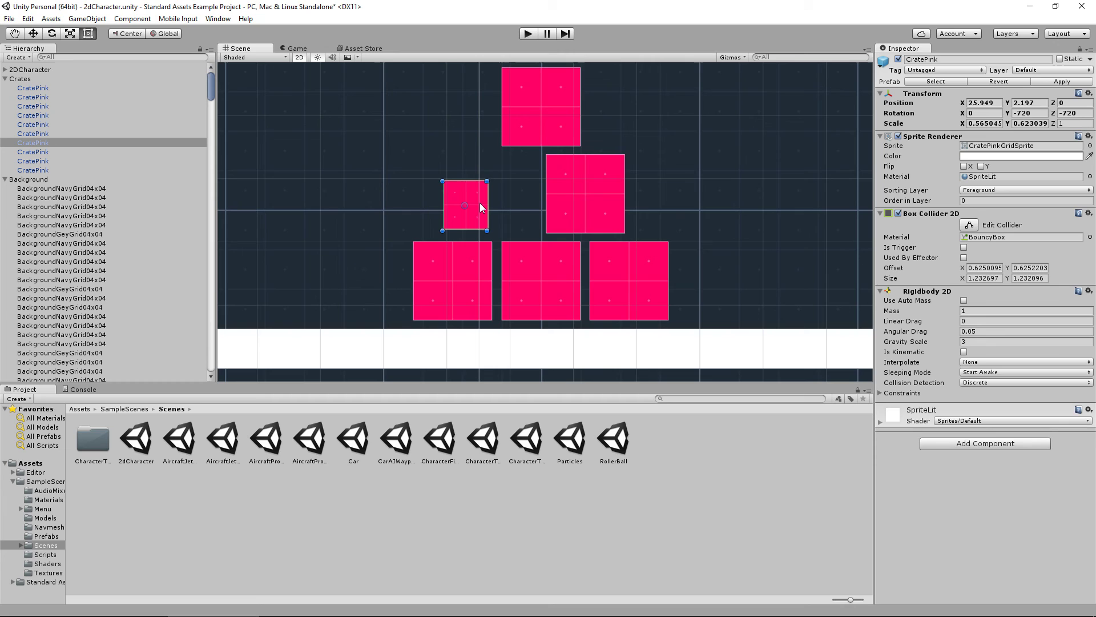
{"action": "left_click_drag", "start_coordinate": [467, 205], "coordinate": [475, 203]}
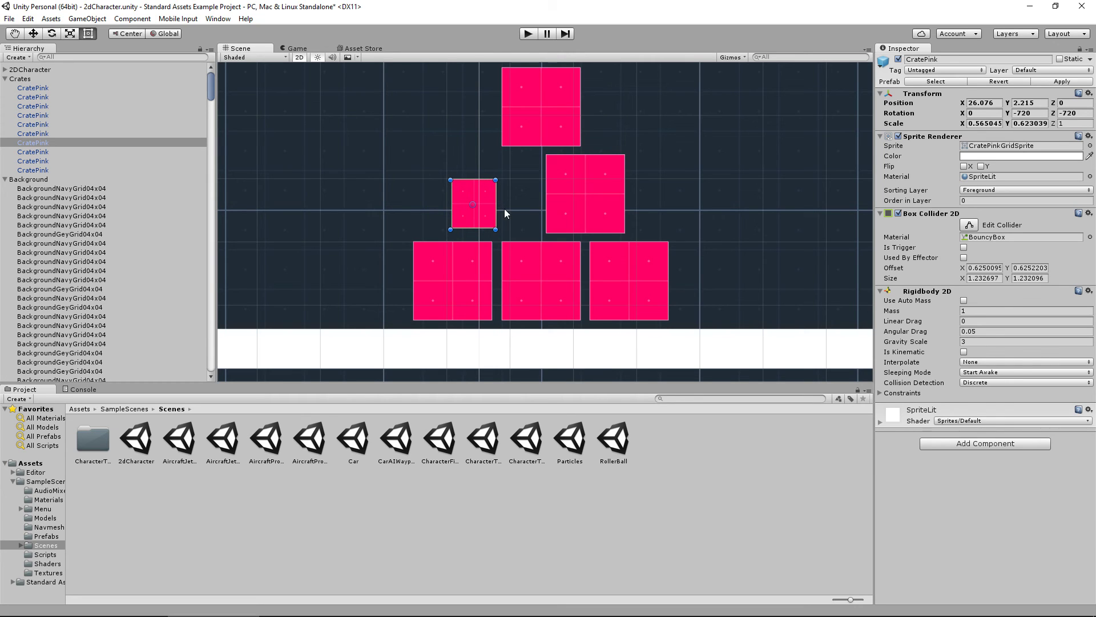
Enlarge the small crate to a scale of about 0.70 by 0.79 and rotate it to about 35 degrees around Z
{"action": "left_click", "coordinate": [499, 228]}
{"action": "left_click", "coordinate": [496, 194]}
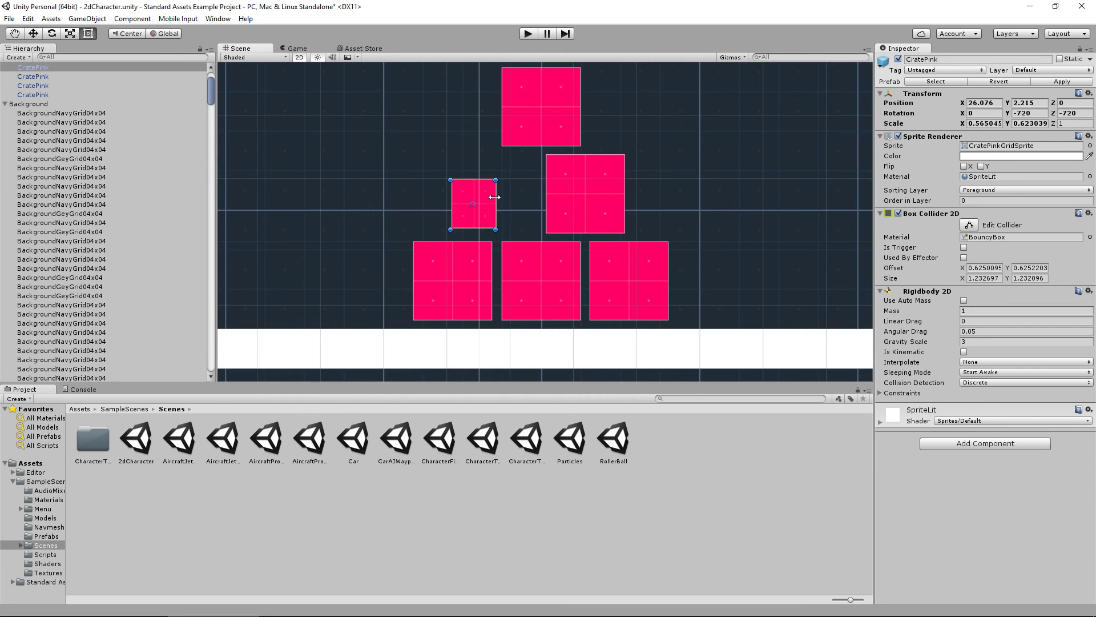
{"action": "left_click_drag", "start_coordinate": [496, 188], "coordinate": [552, 166]}
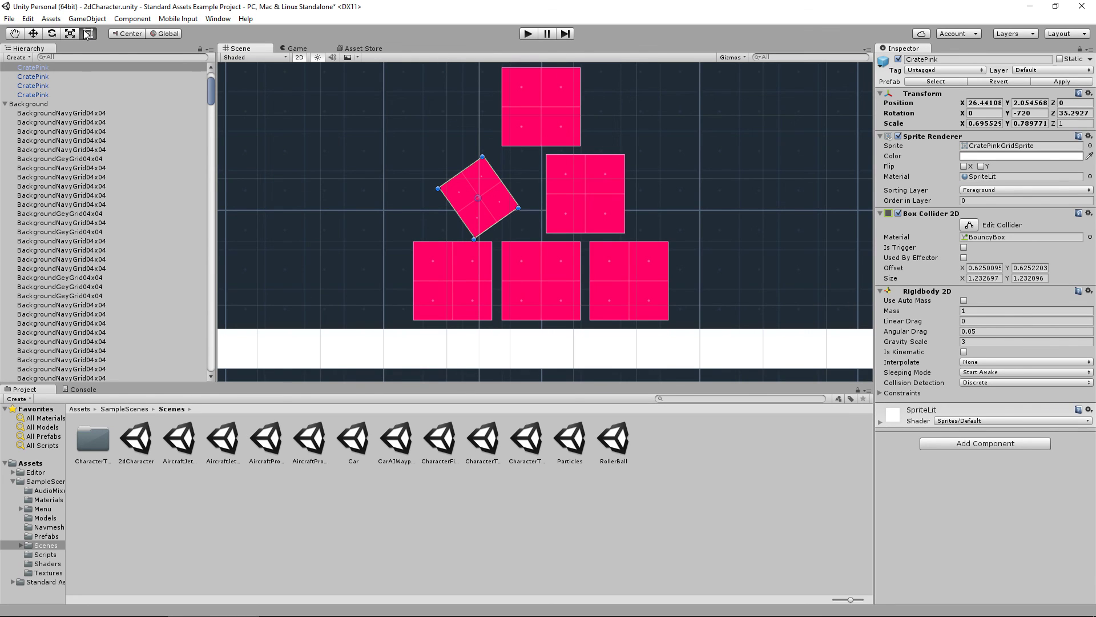
Undo all of the Rect tool's rotation, scale and position changes on the crate
{"action": "key", "text": "ctrl+z"}
{"action": "key", "text": "ctrl+z"}
{"action": "key", "text": "ctrl+z"}
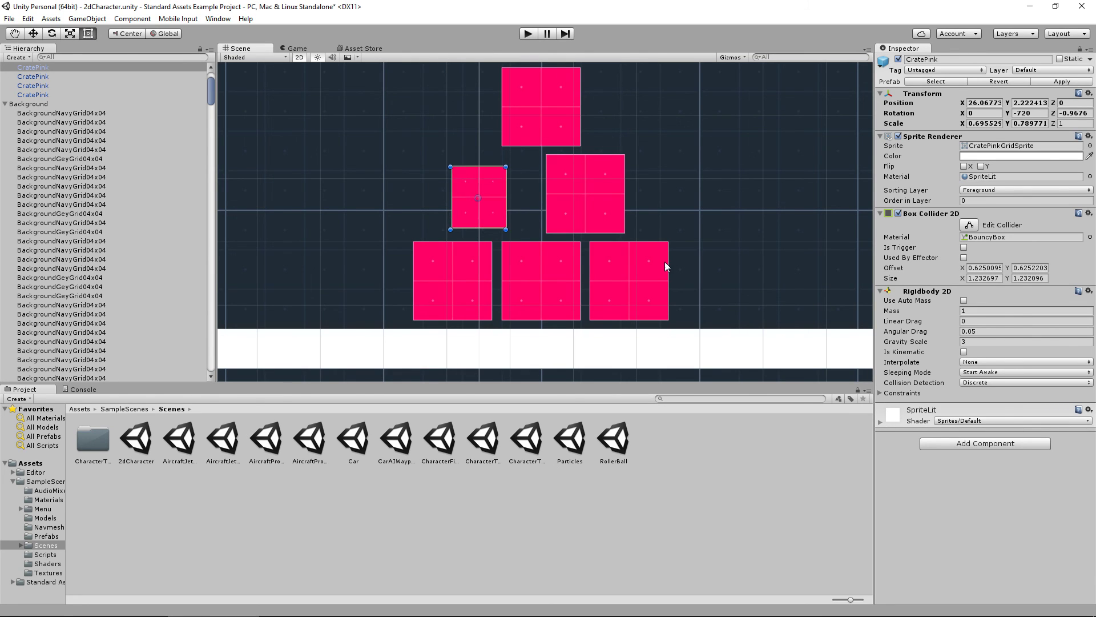
{"action": "key", "text": "ctrl+z"}
{"action": "key", "text": "ctrl+z"}
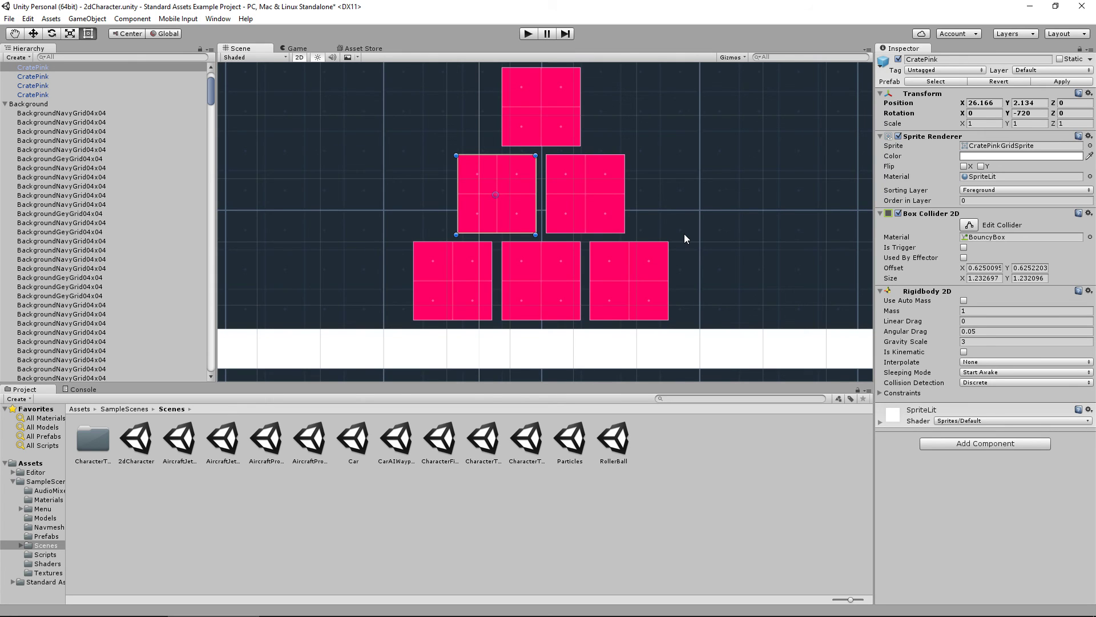
Select the navy background grid tile behind the pyramid's lower-right crate
{"action": "scroll", "coordinate": [685, 239], "scroll_direction": "down", "scroll_amount": 1}
{"action": "left_click", "coordinate": [667, 251]}
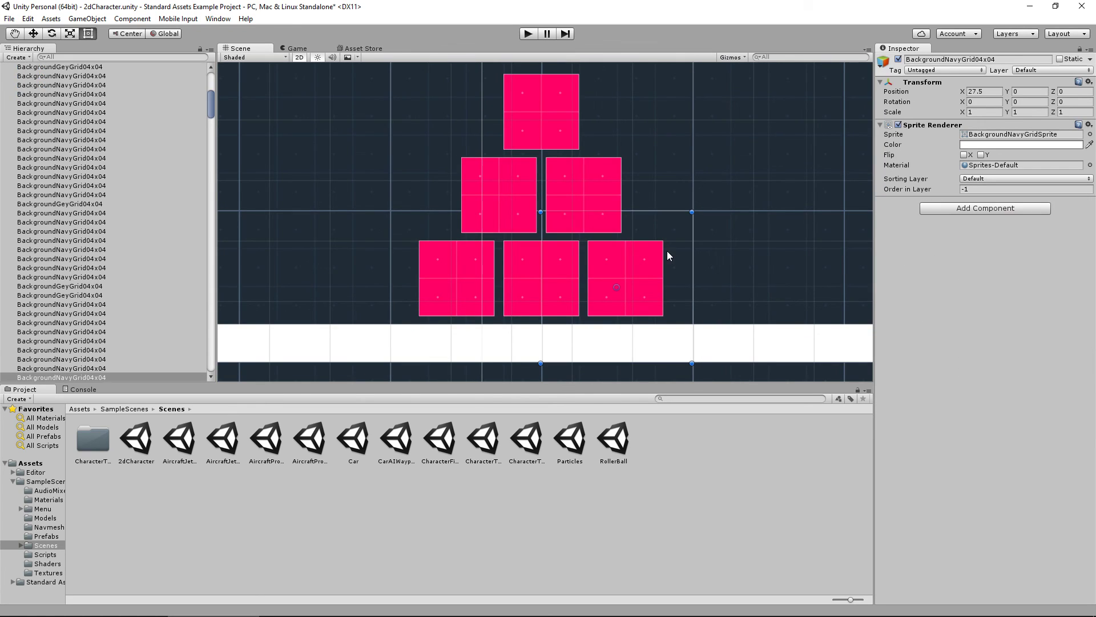